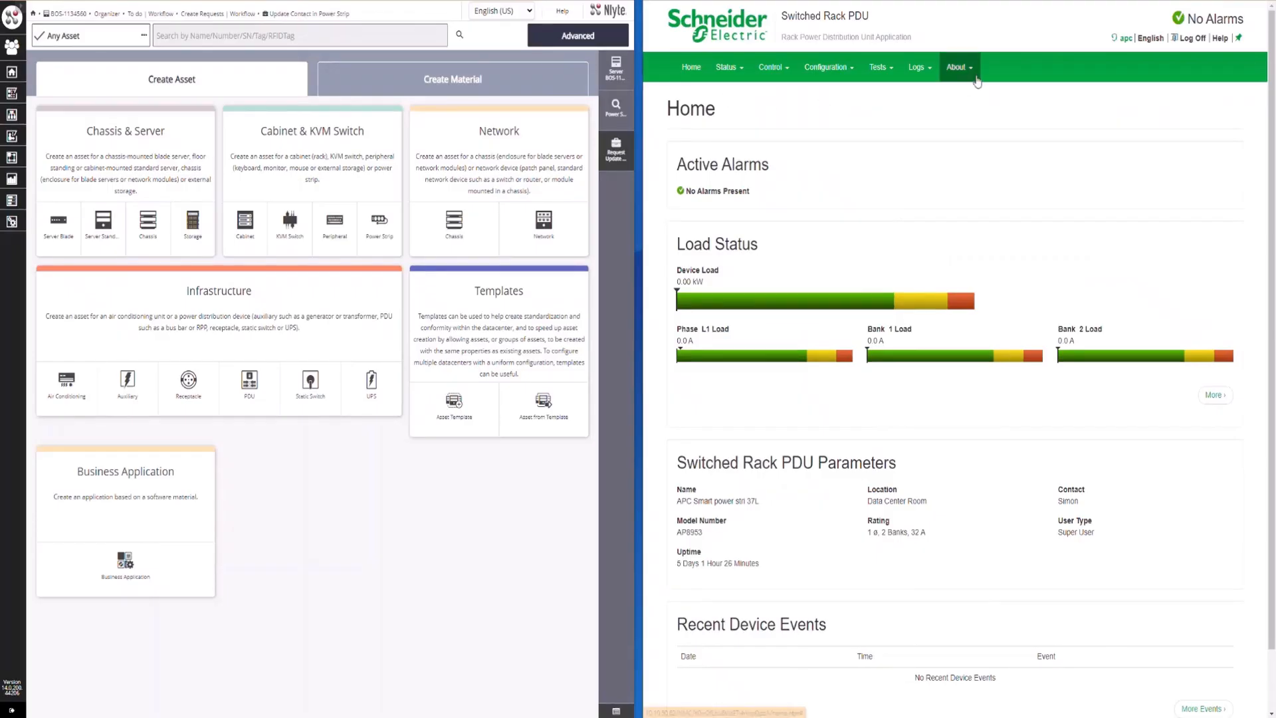
Open the rack PDU's About page and examine its contact and boot monitor firmware version
click(973, 74)
click(975, 98)
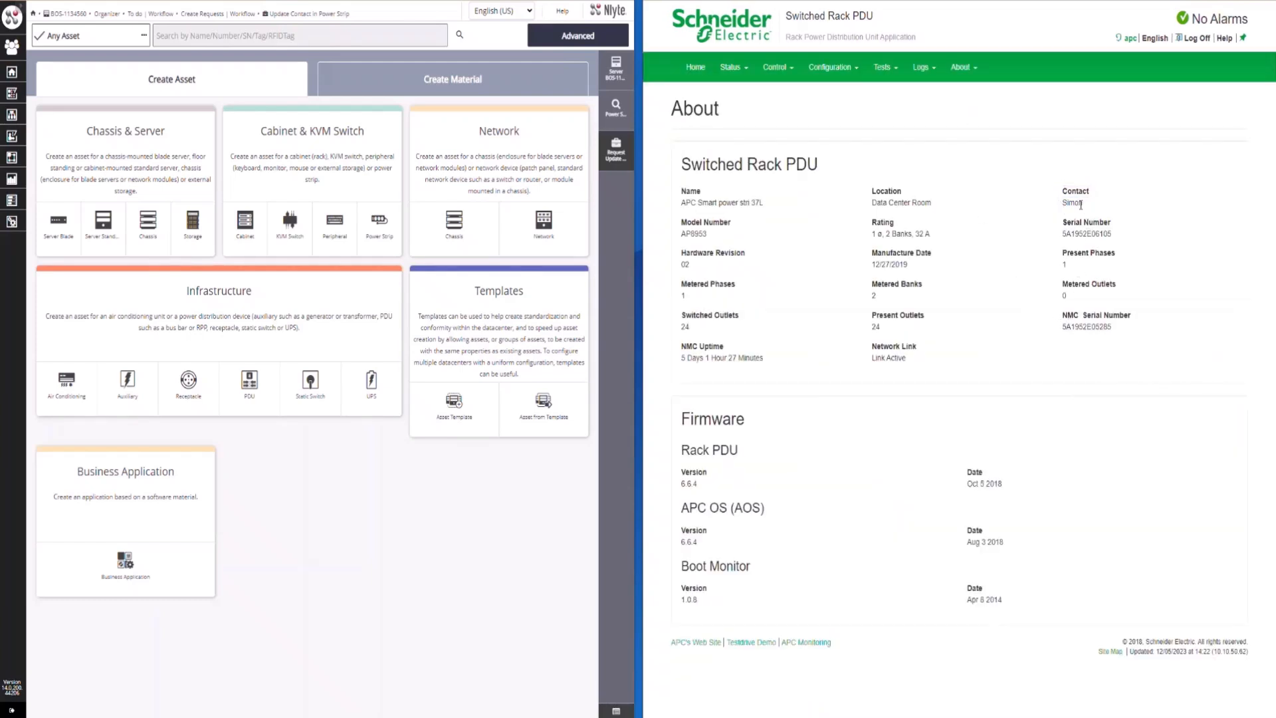
drag(1081, 205, 1060, 191)
drag(681, 563, 709, 597)
click(715, 579)
Switch to Nlyte and start a new workflow request from the APC - Update Powerstrip Integration process
click(12, 160)
click(304, 88)
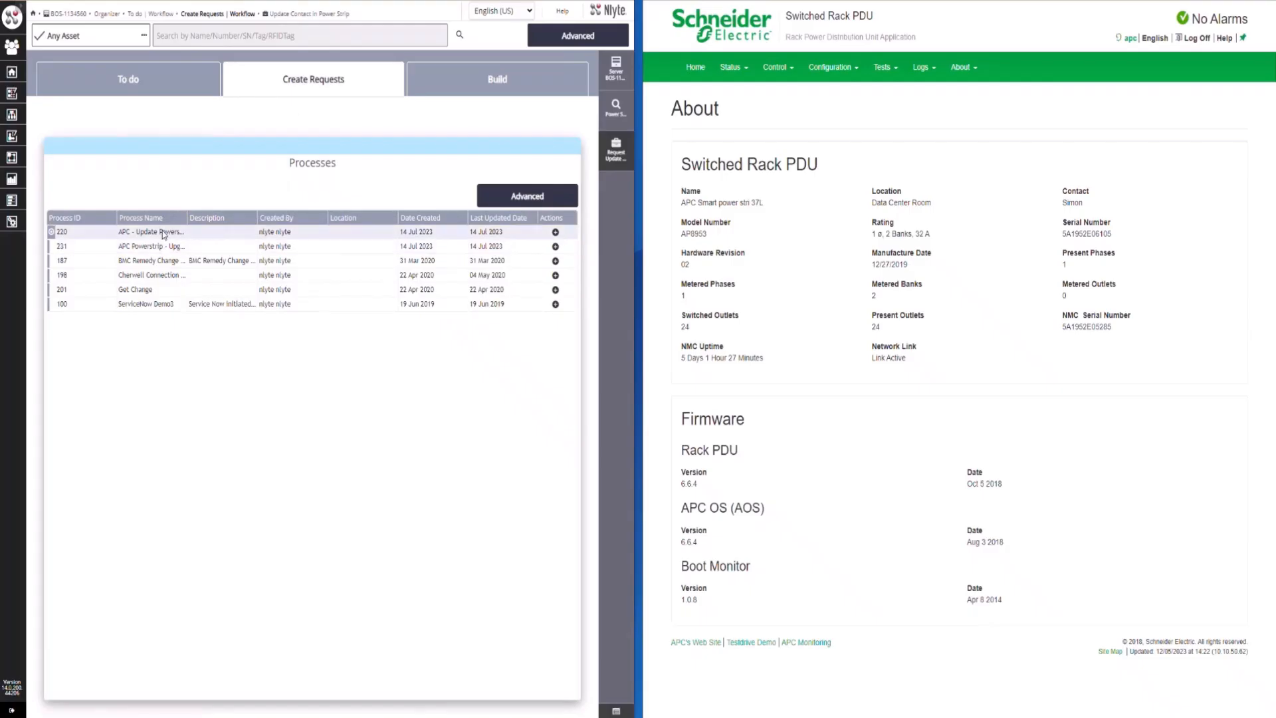
click(62, 235)
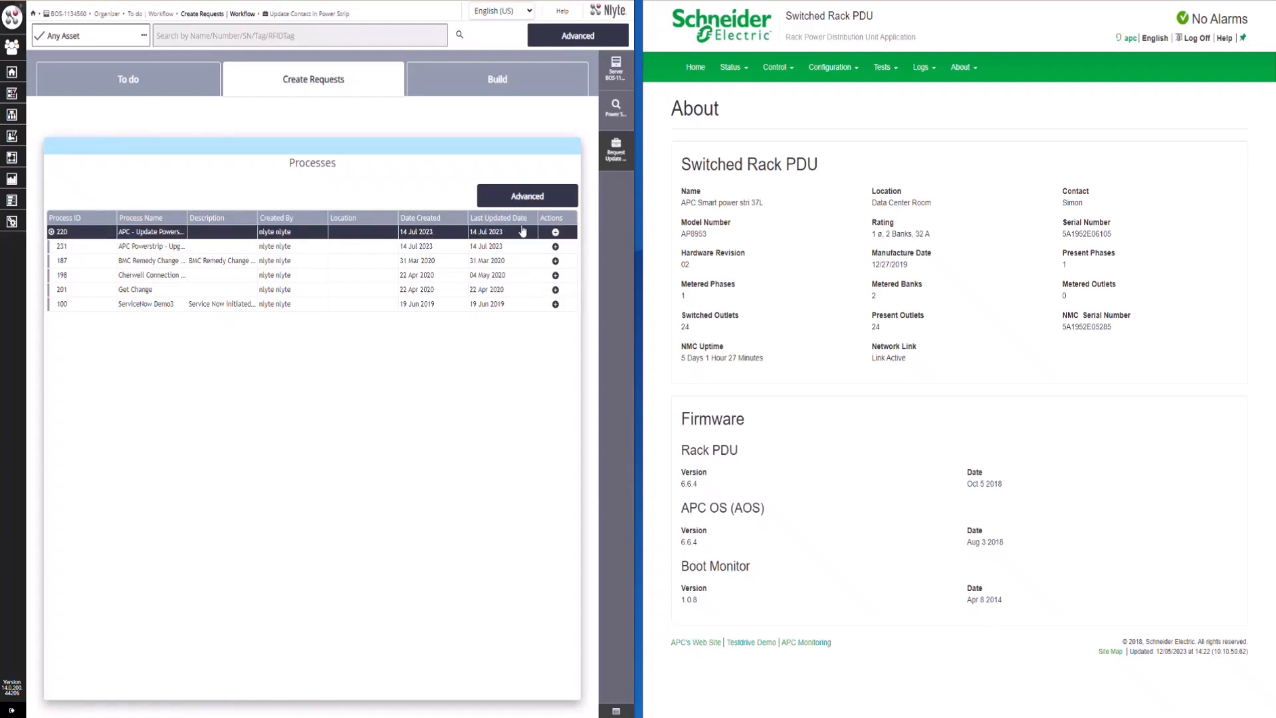
click(556, 232)
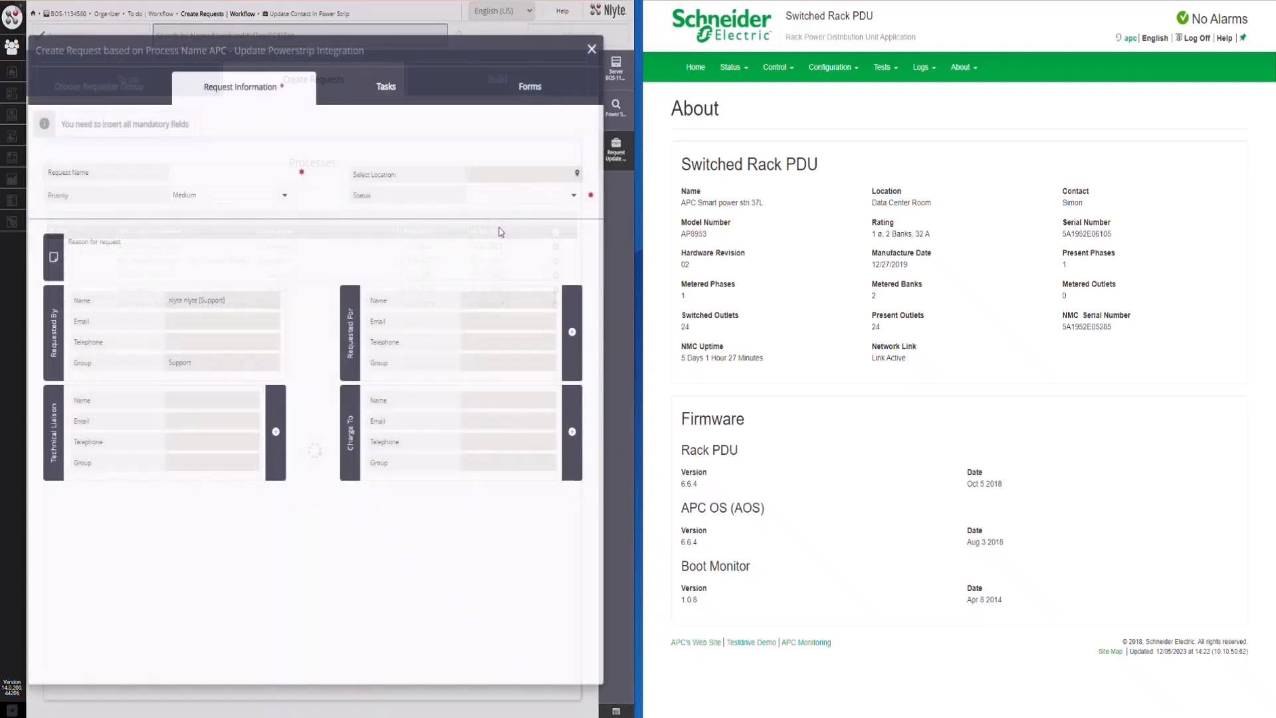
Name the request "Update APC Contacts", set its status to Start and advance to the forms stage
click(247, 178)
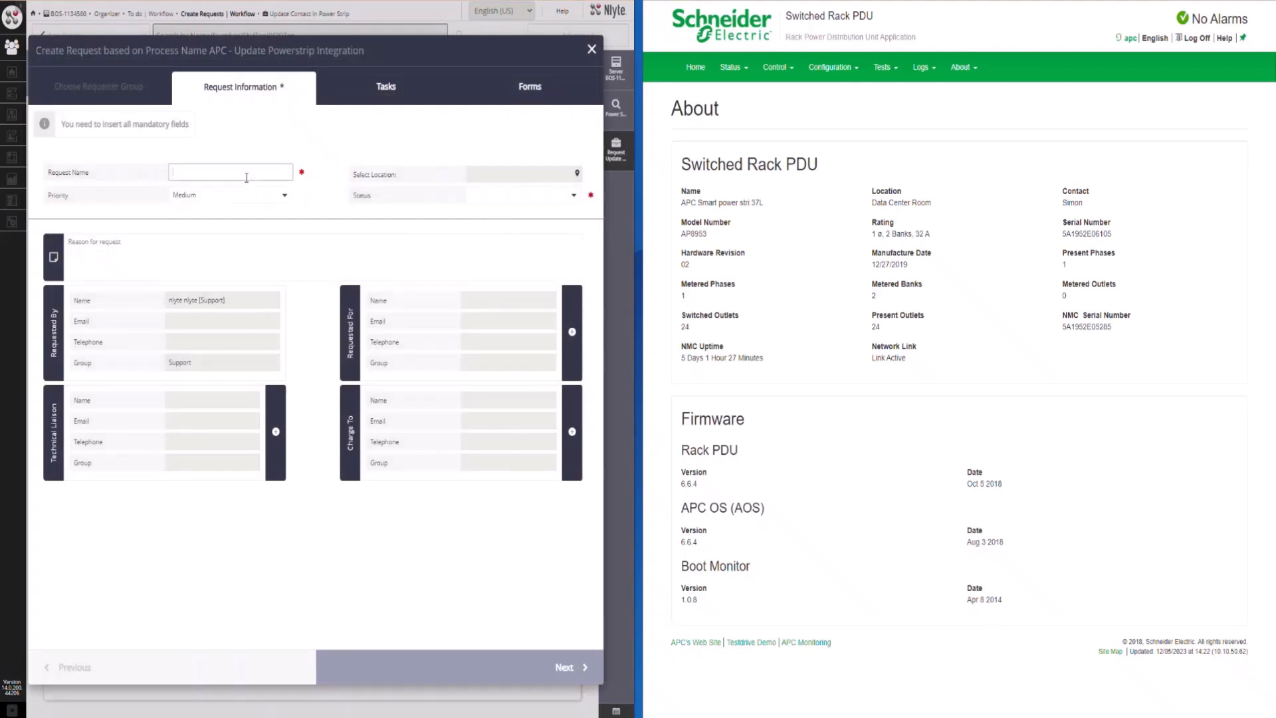
text(Update APC Contacts)
click(521, 195)
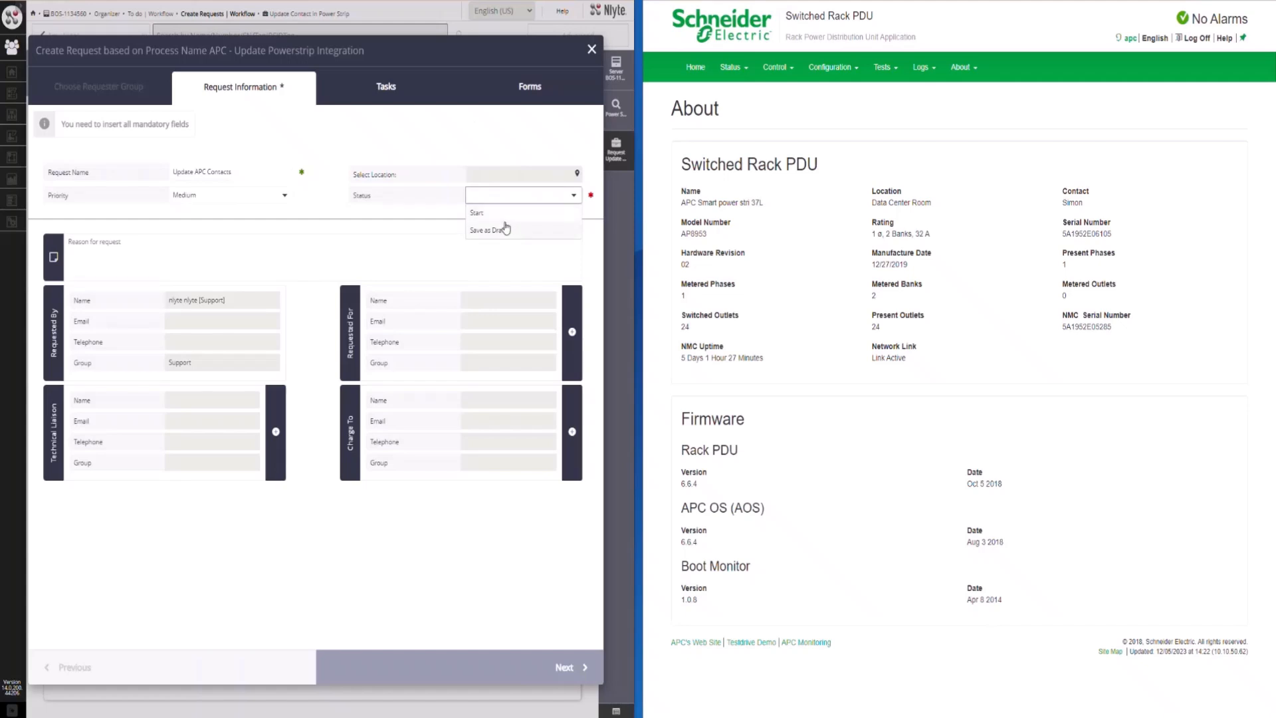
click(503, 213)
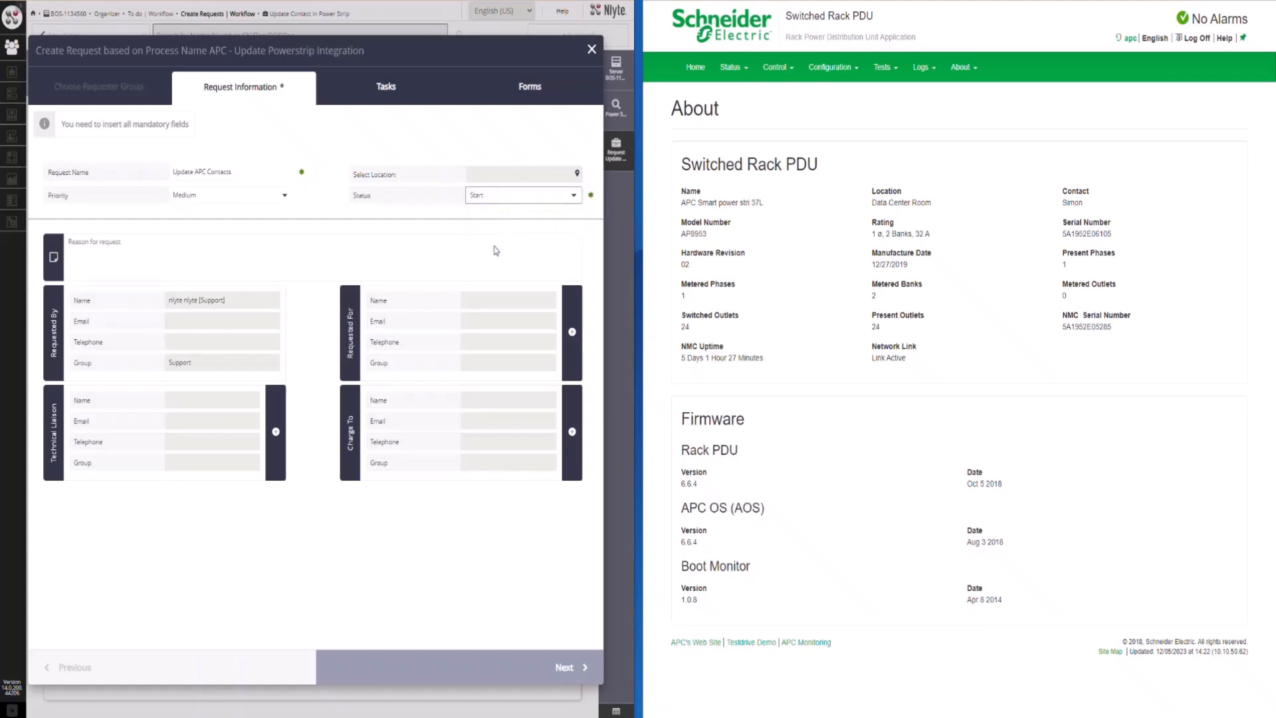
click(565, 668)
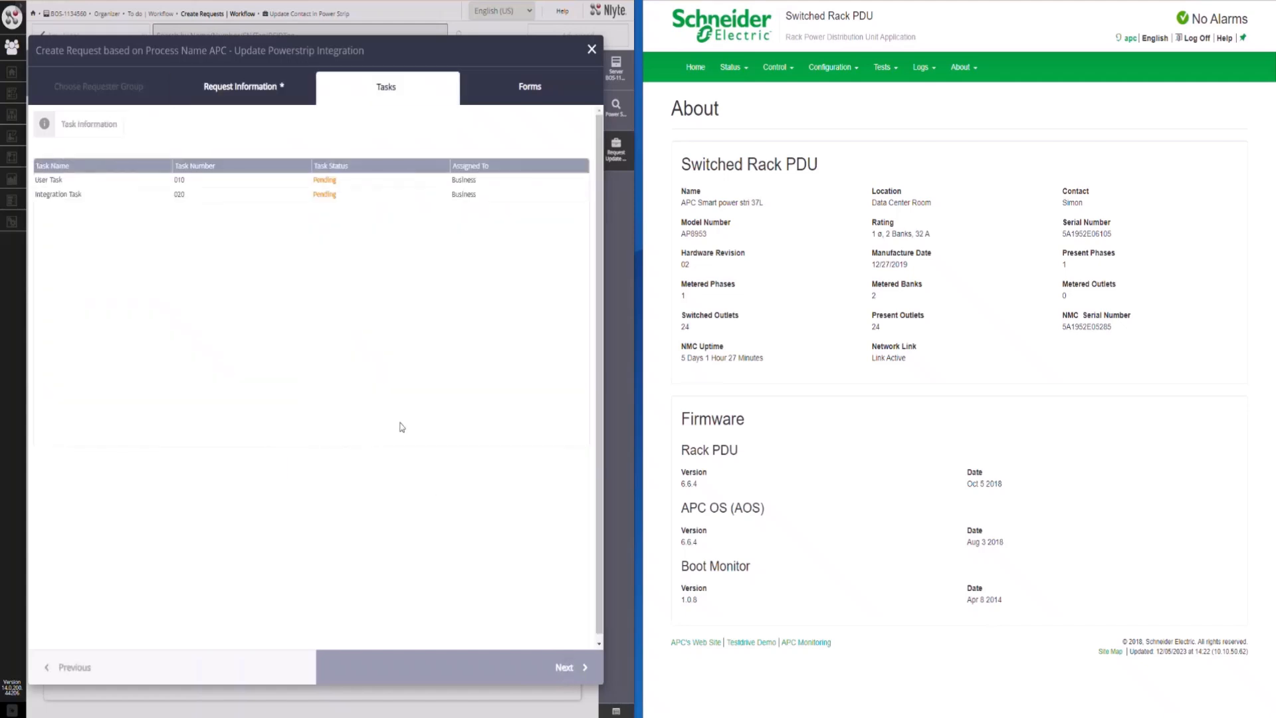
click(518, 677)
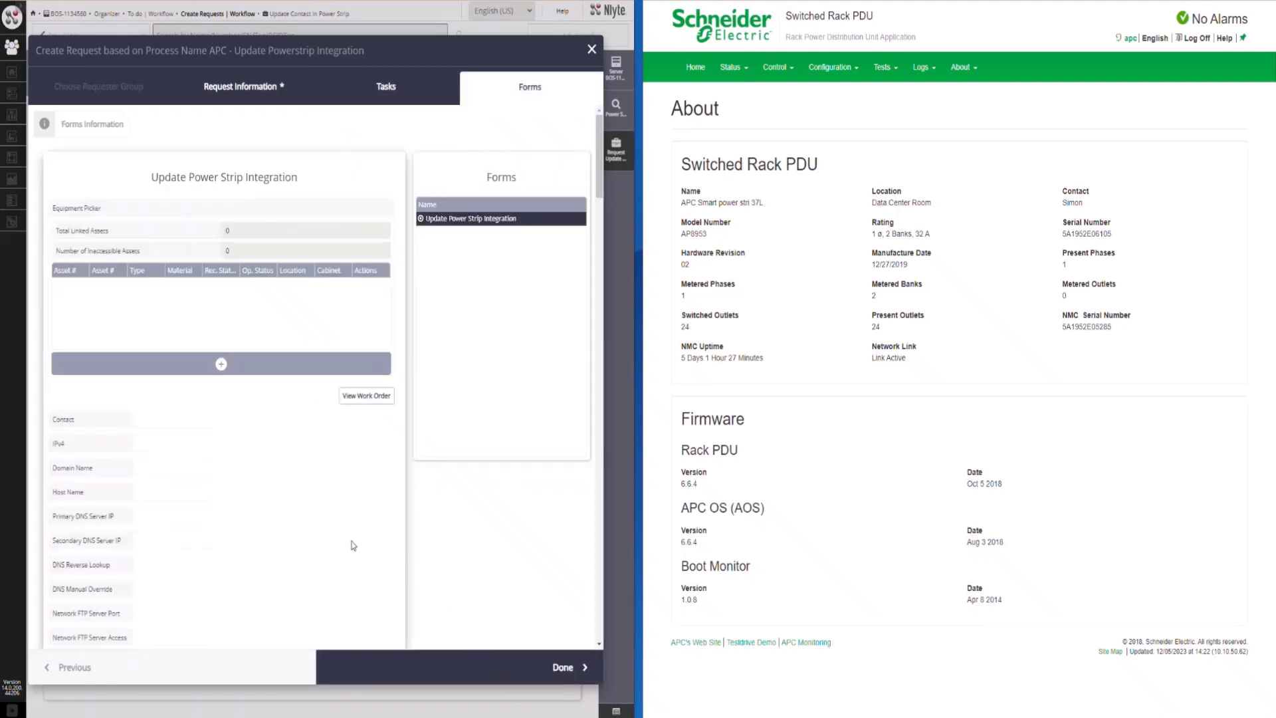
Add the APC Smart power strips numbered 92, 91 and 196 to the Update Power Strip Integration form
click(223, 369)
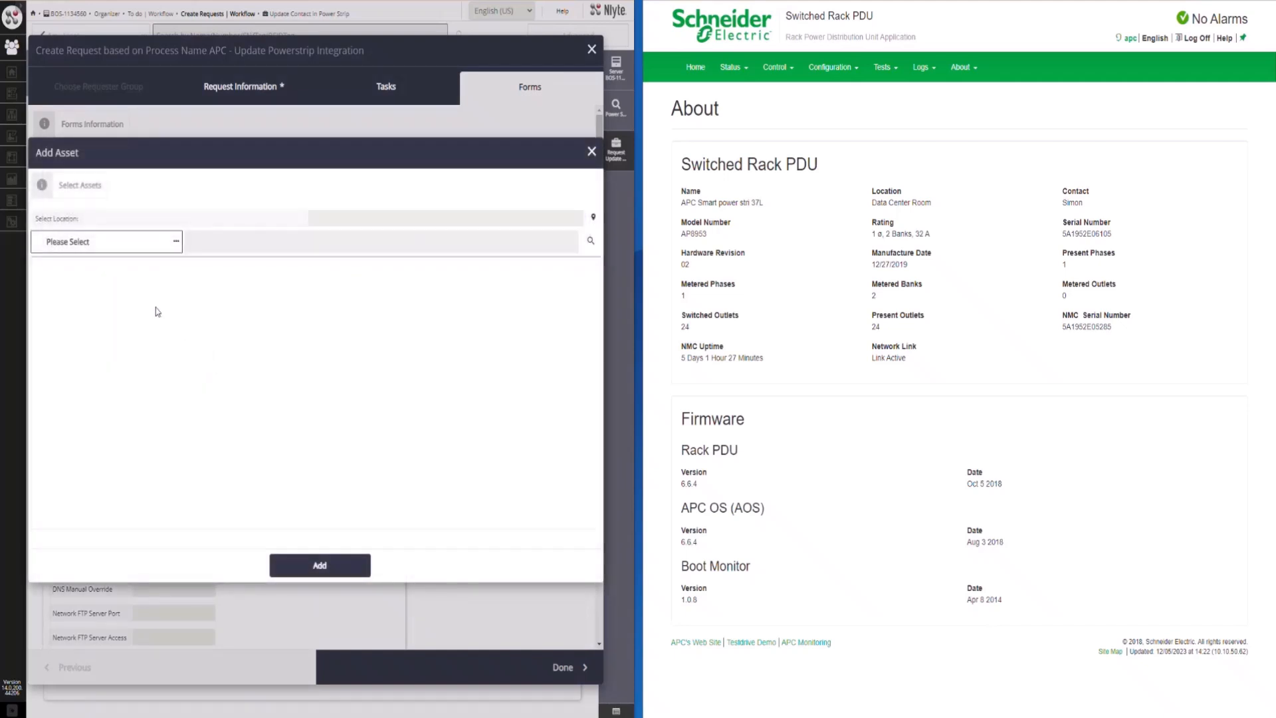
click(133, 243)
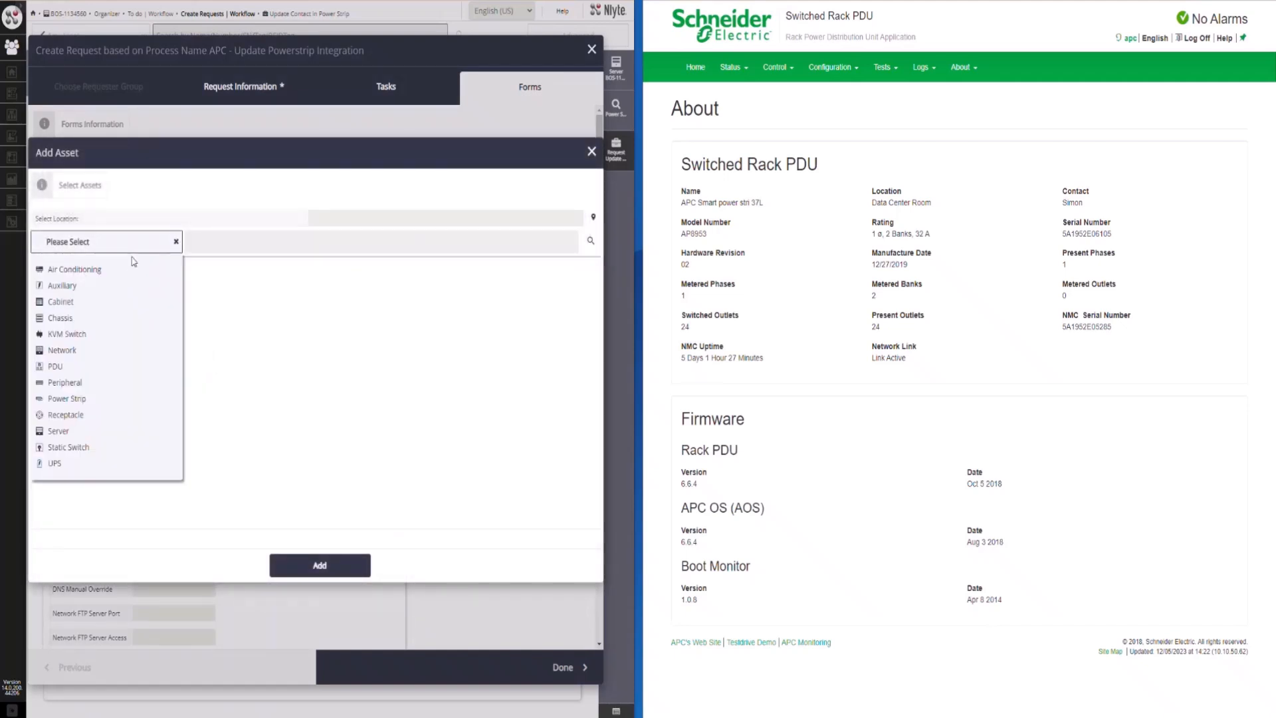
click(116, 404)
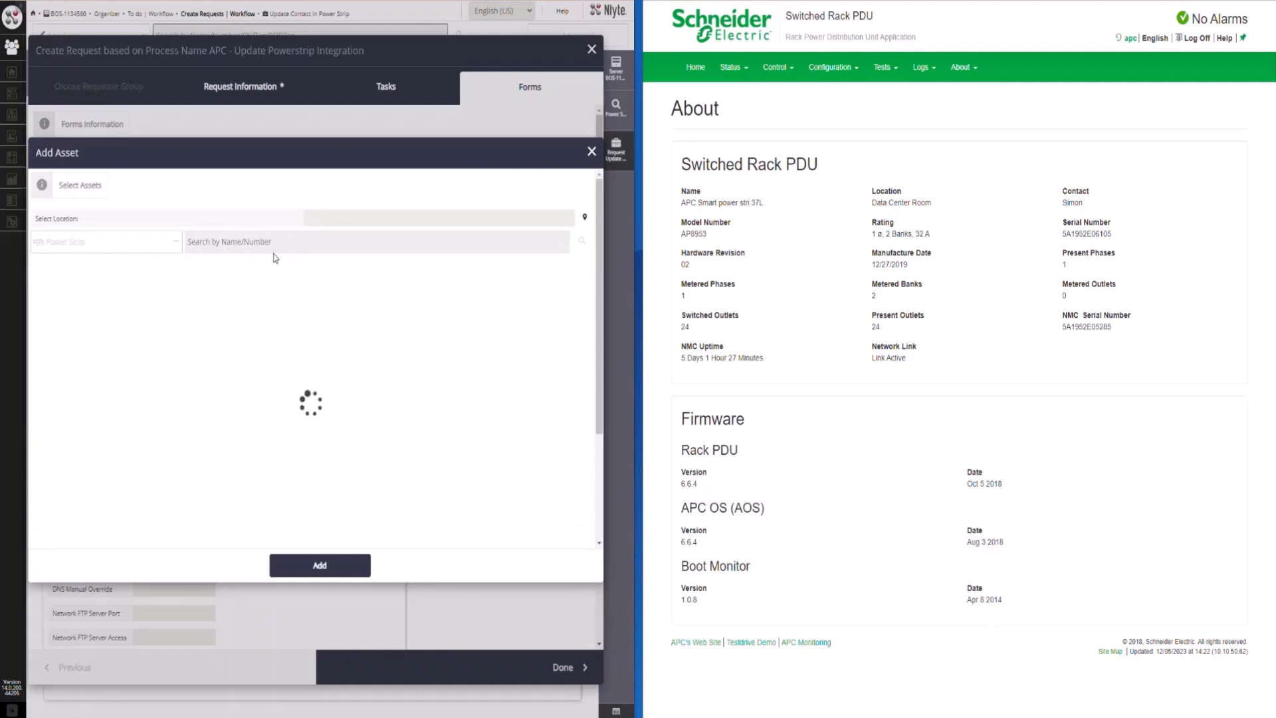
click(135, 279)
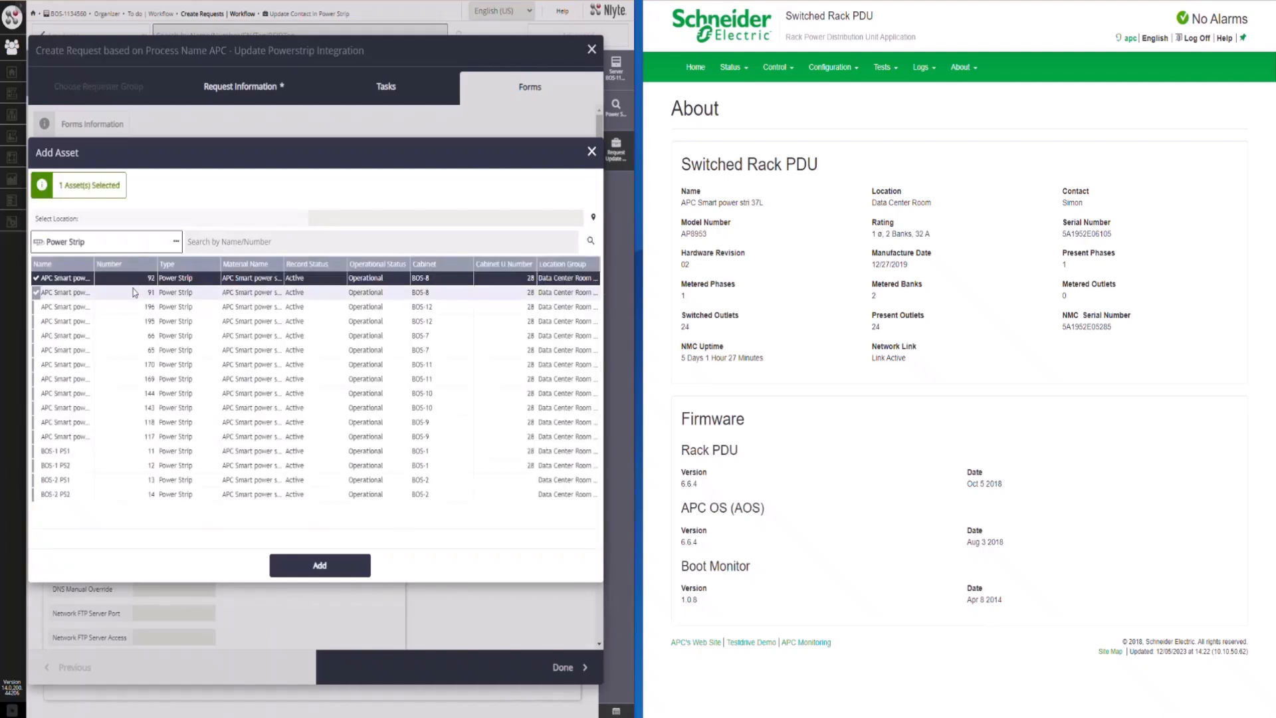
click(135, 292)
click(136, 307)
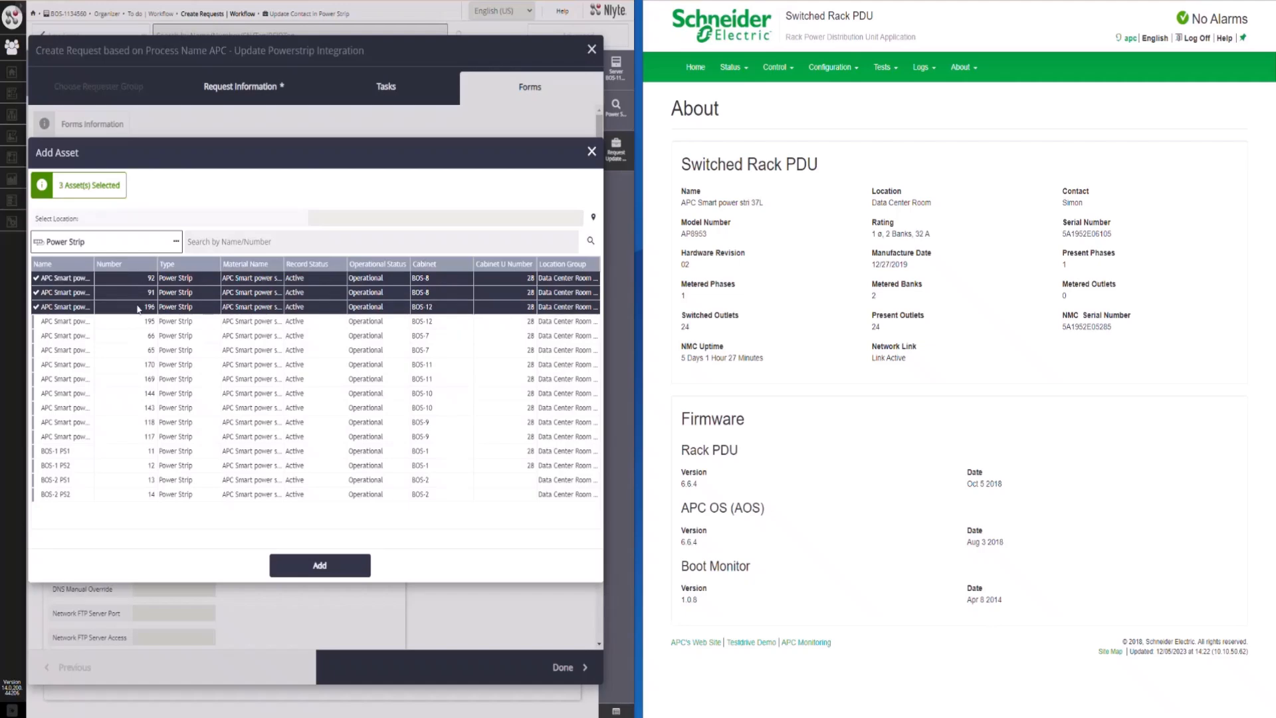
click(312, 567)
Set the form's contact to "APC Contact Demo" and submit the request
click(181, 420)
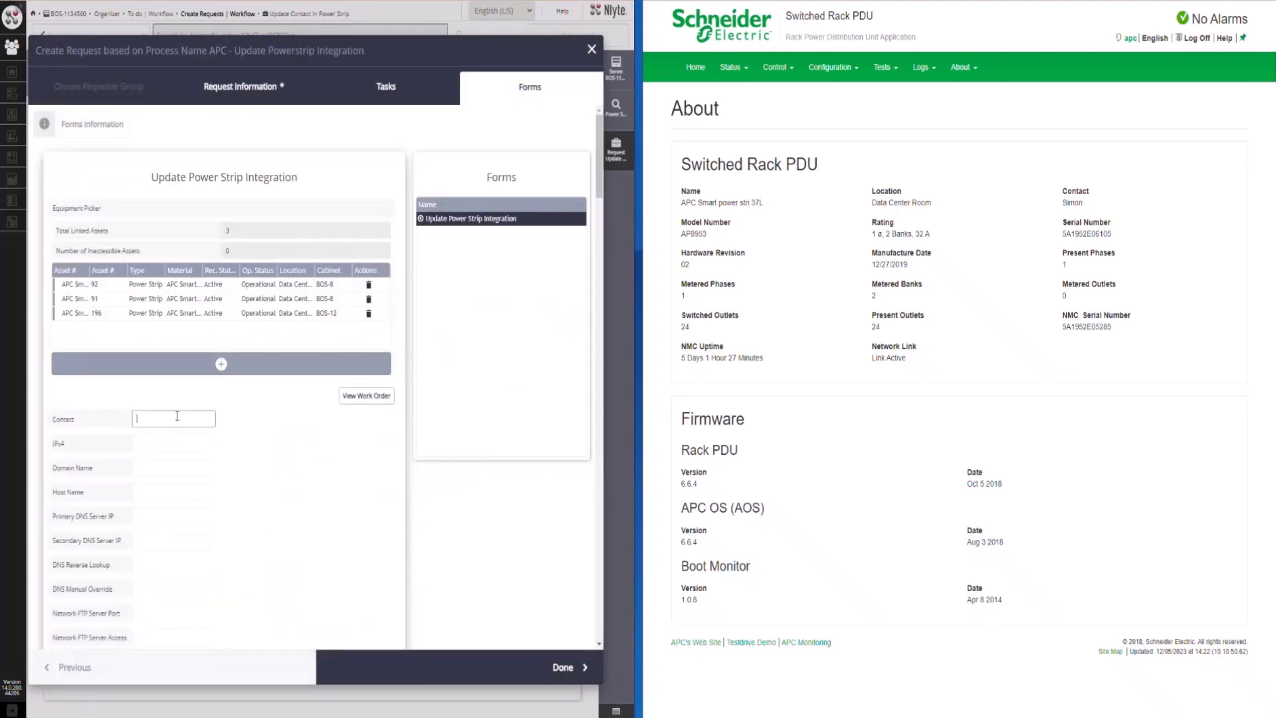
text(APC Contact Demo)
click(447, 668)
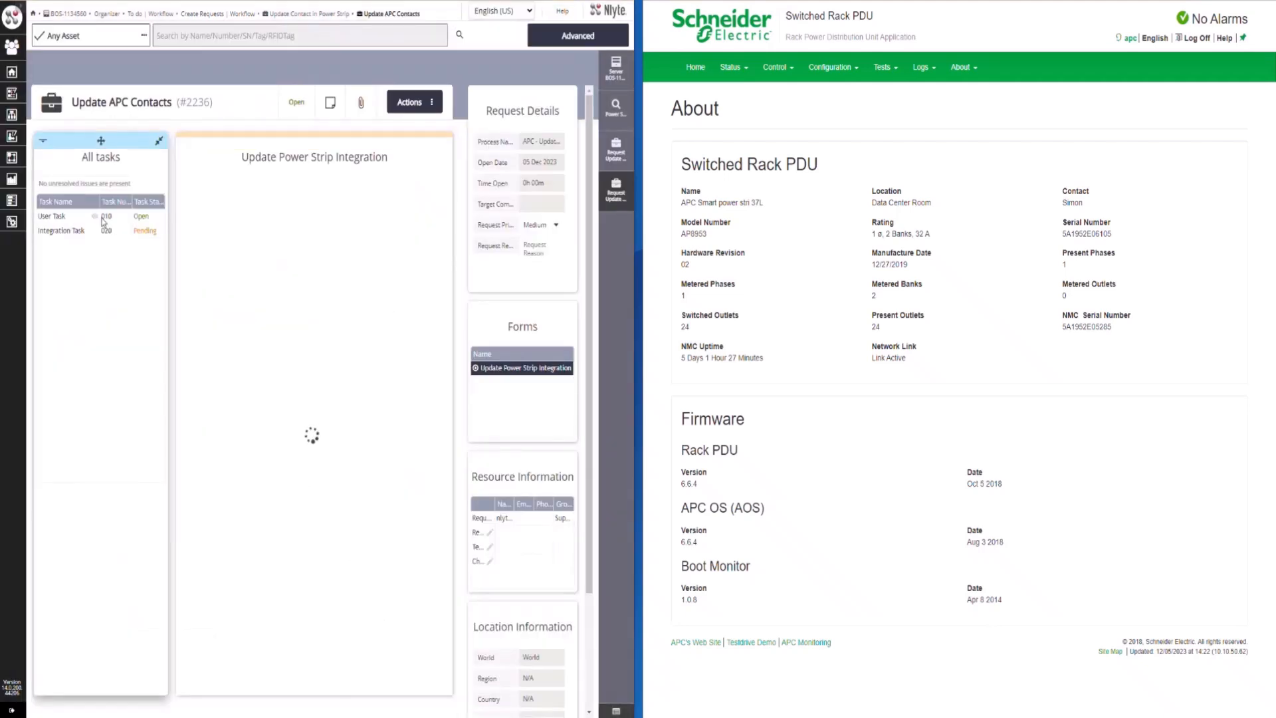
Assign the request's User Task (#010) to the current user and mark it complete
click(95, 219)
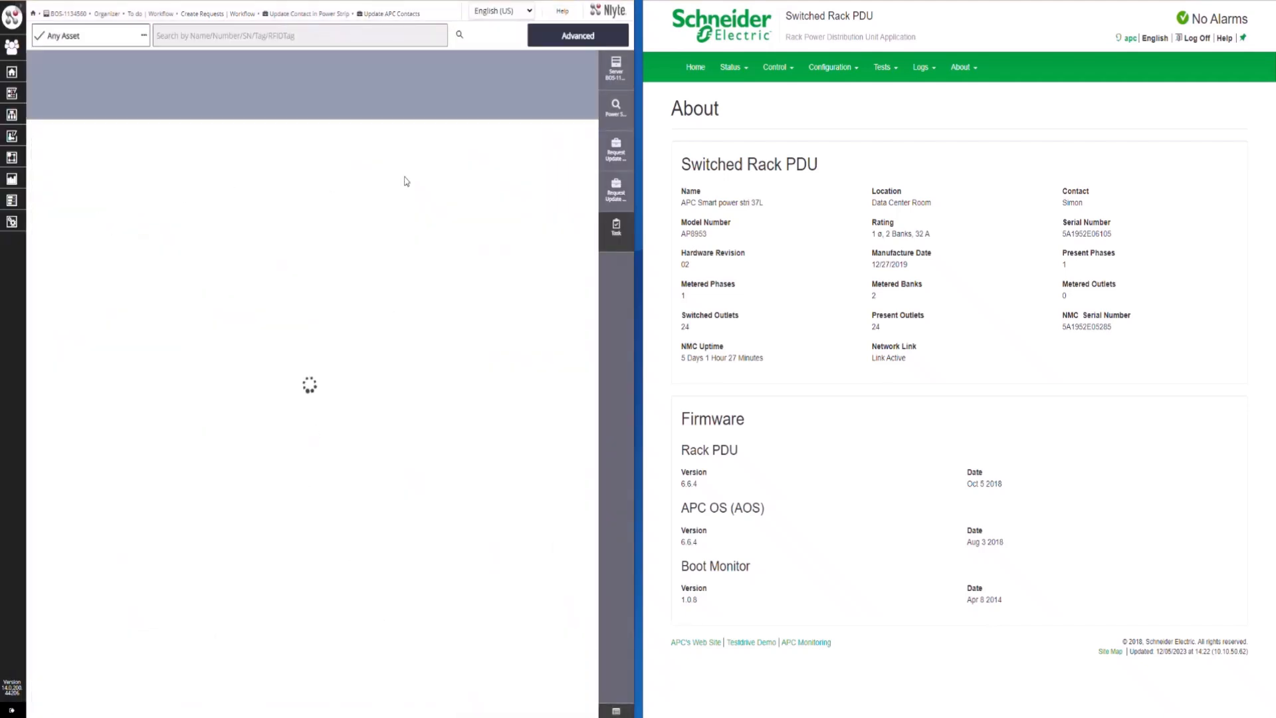
click(419, 104)
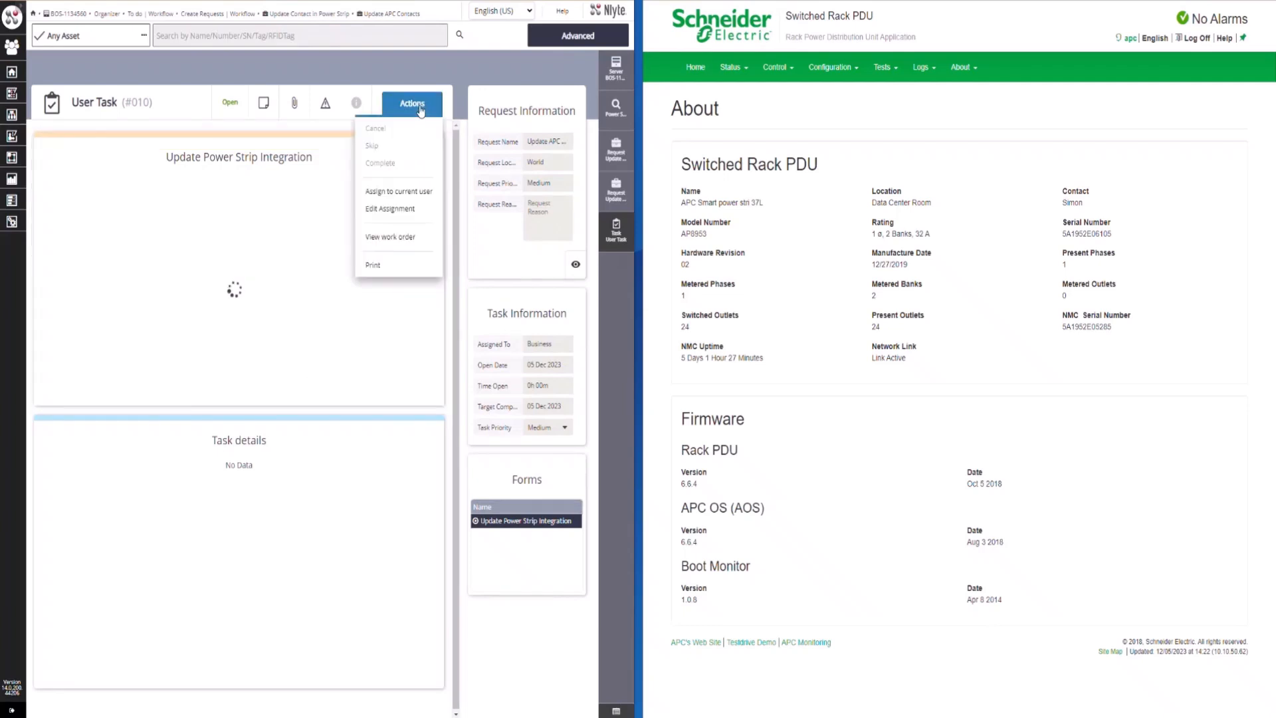
click(418, 192)
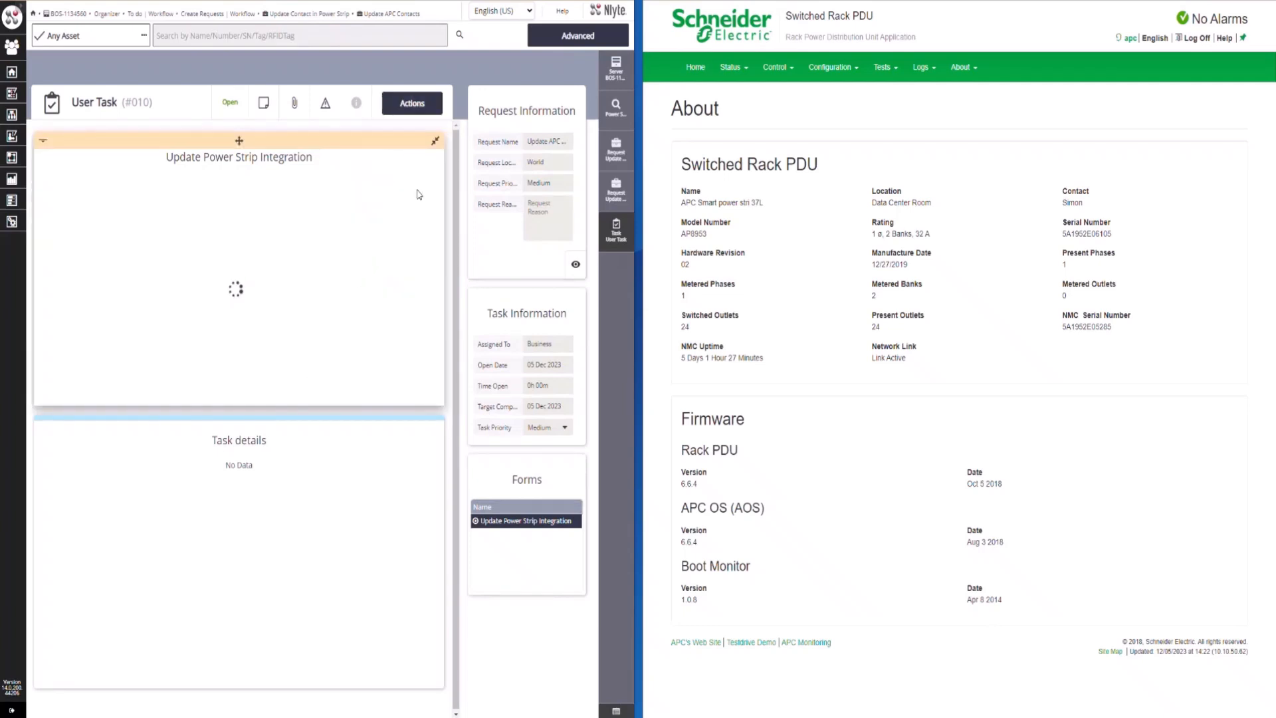
click(418, 115)
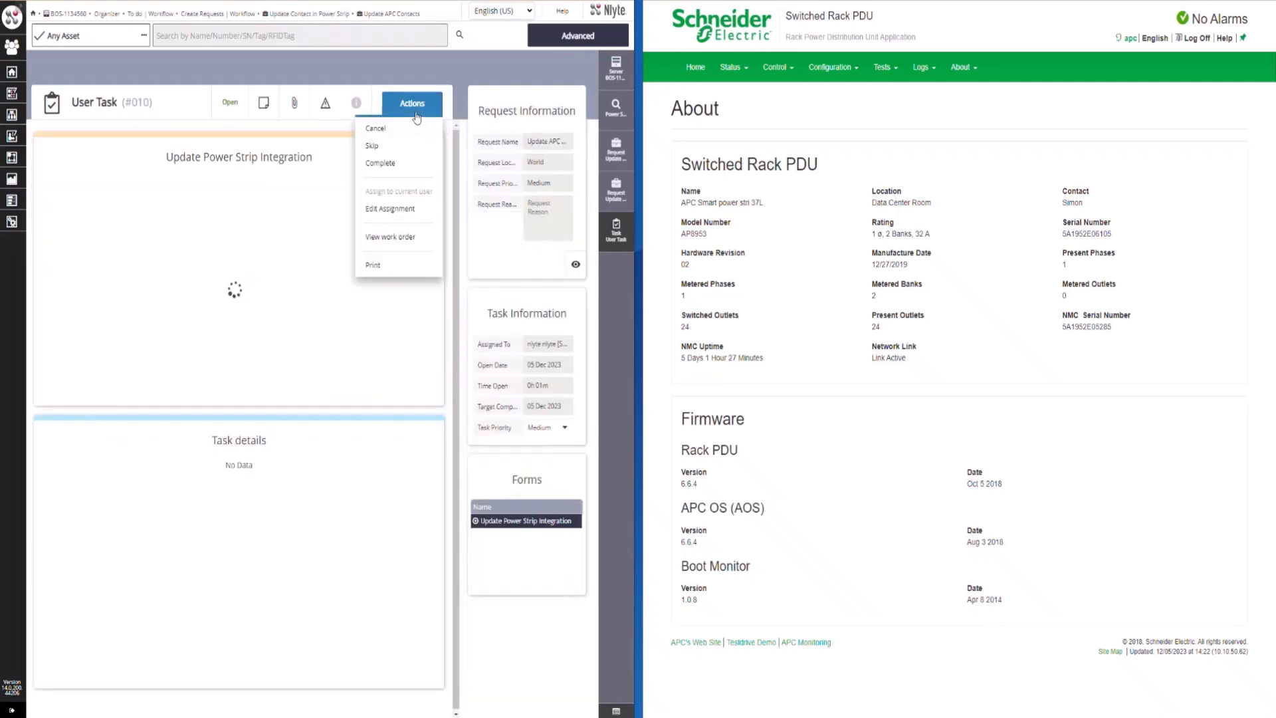
click(391, 173)
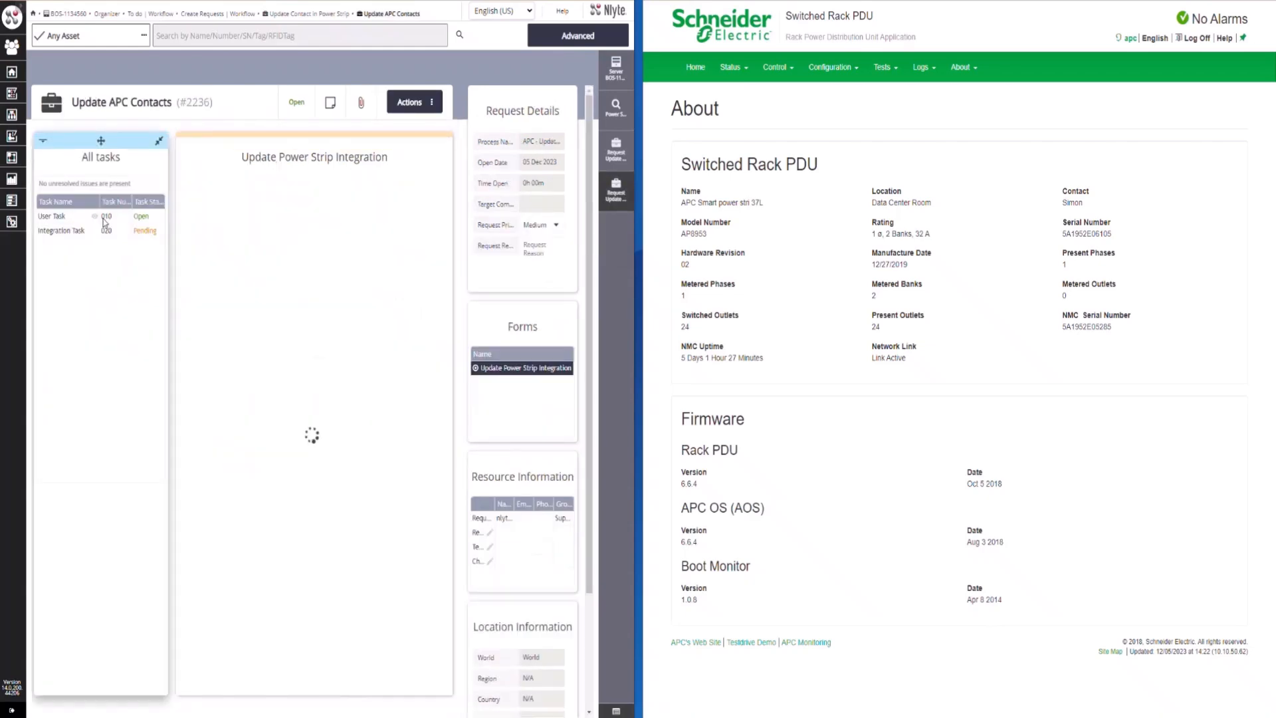
click(419, 105)
click(417, 192)
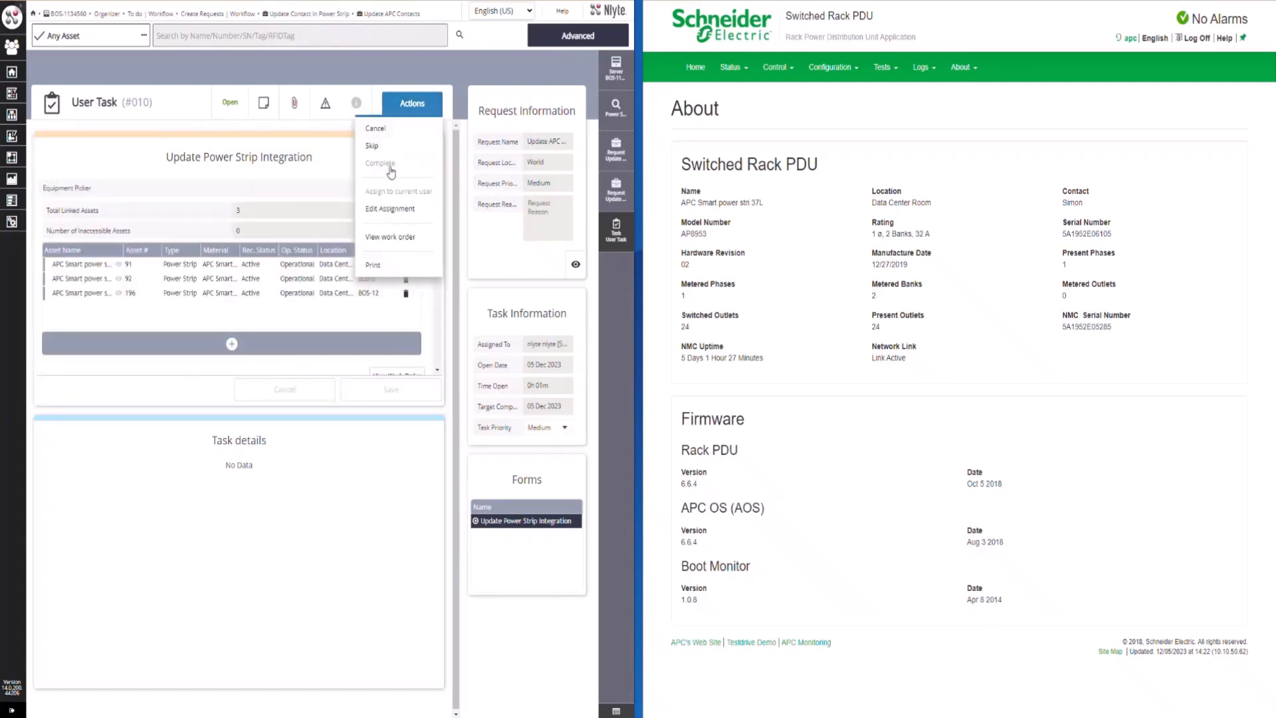
click(392, 172)
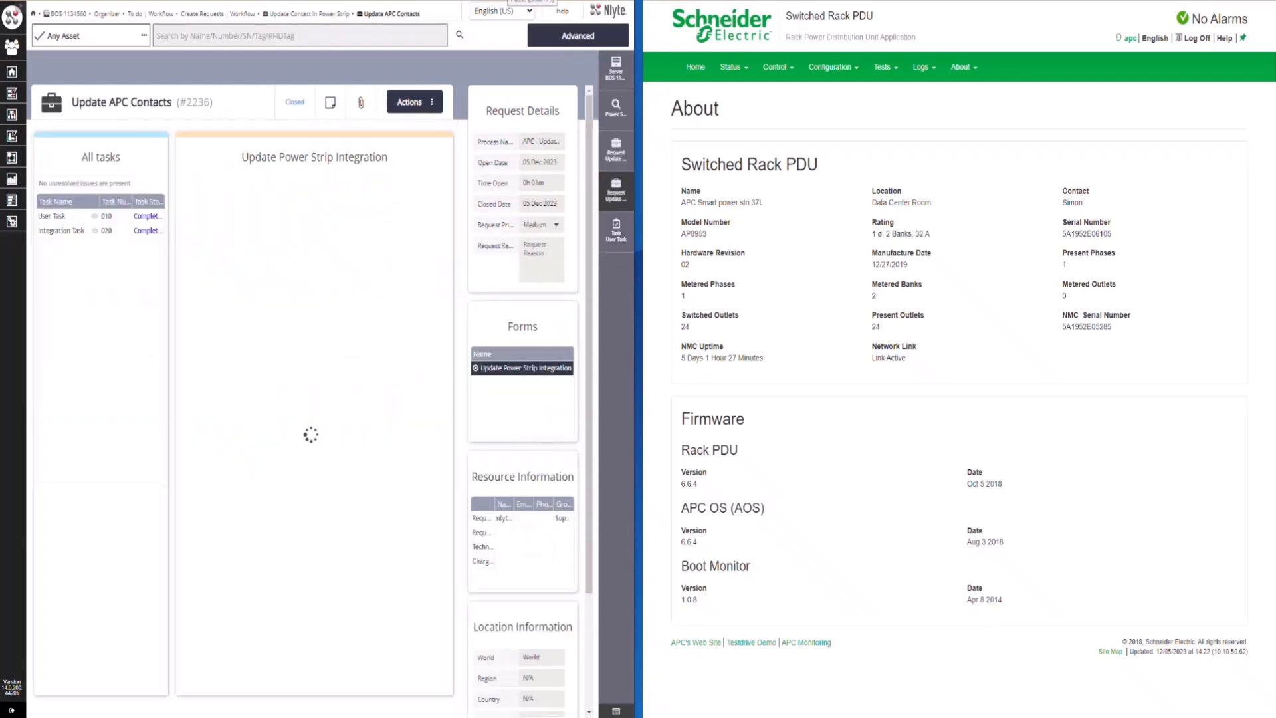
Check the contact on the rack PDU's refreshed About page
drag(1052, 189, 1128, 210)
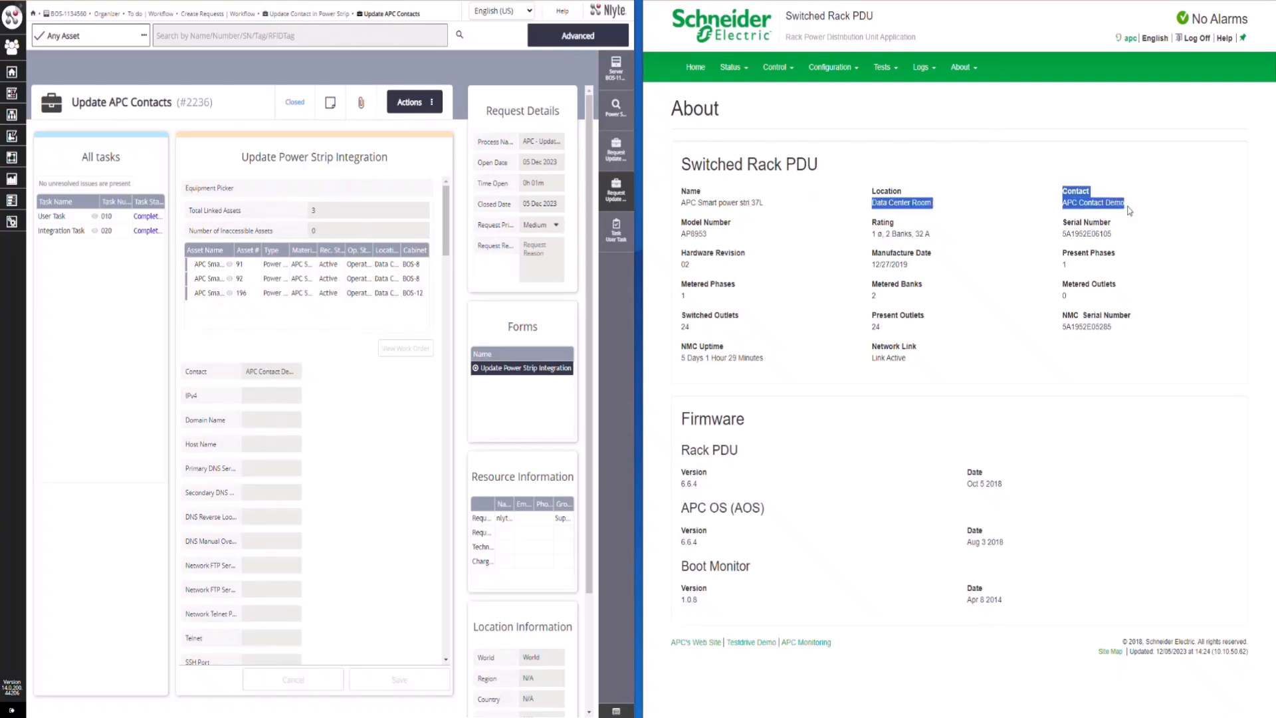
click(1128, 211)
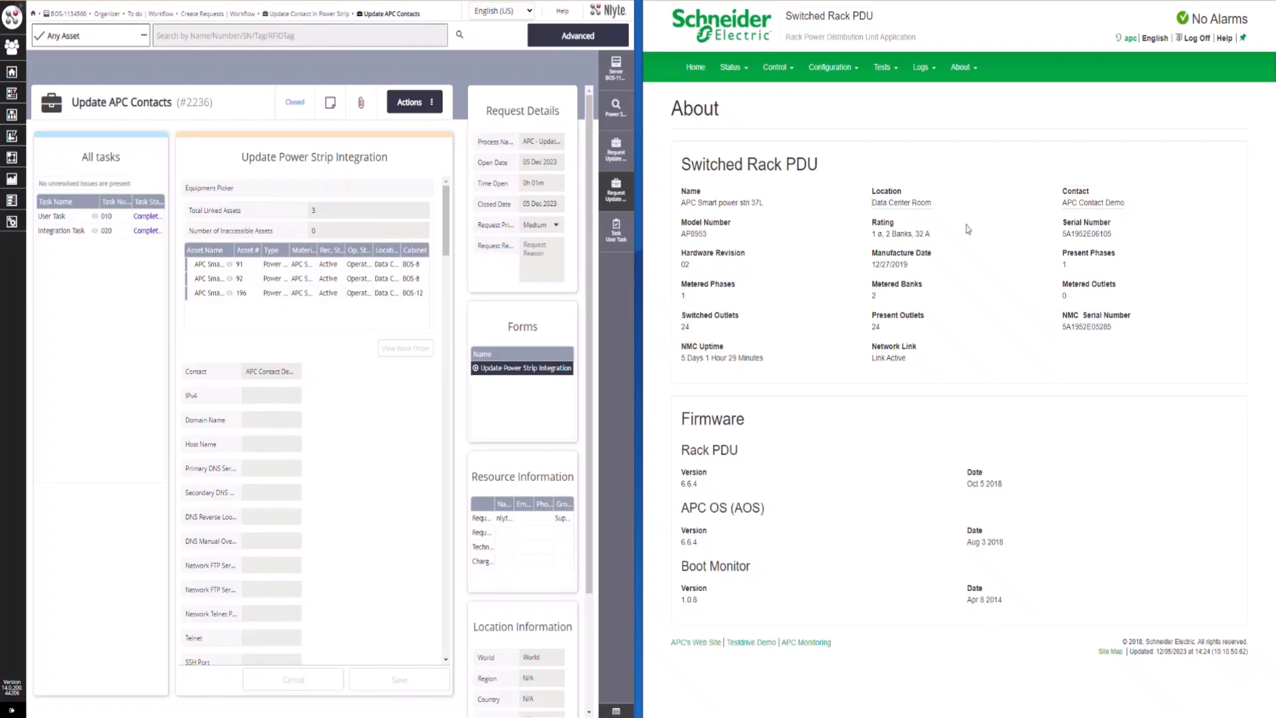
Return to Nlyte and start a new workflow request from the APC Powerstrip - Upgrade Firmware process
click(20, 161)
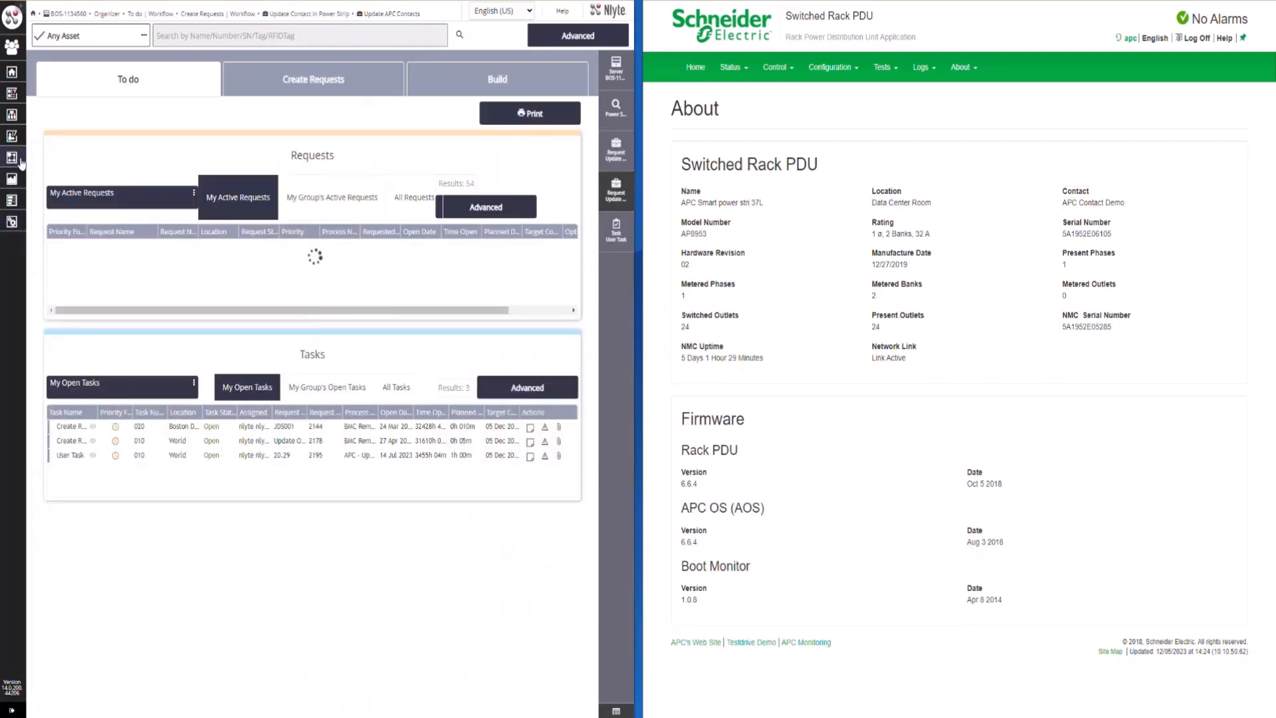
click(326, 80)
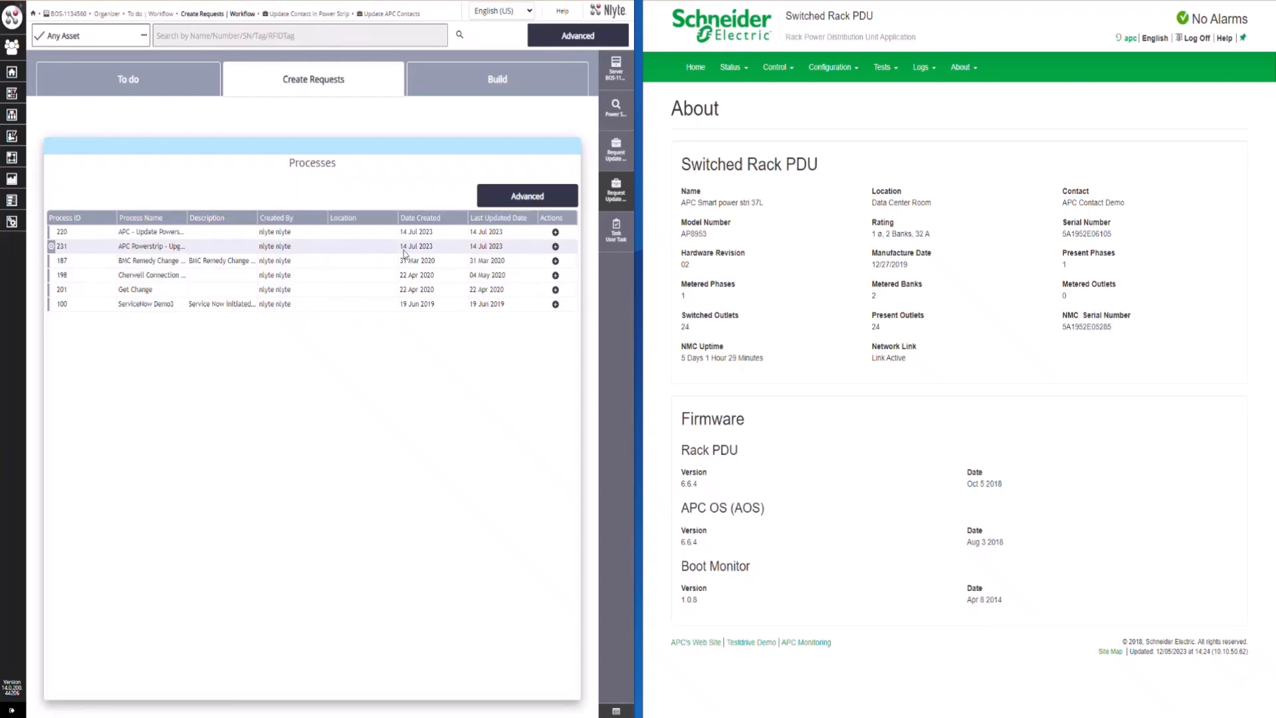
click(555, 247)
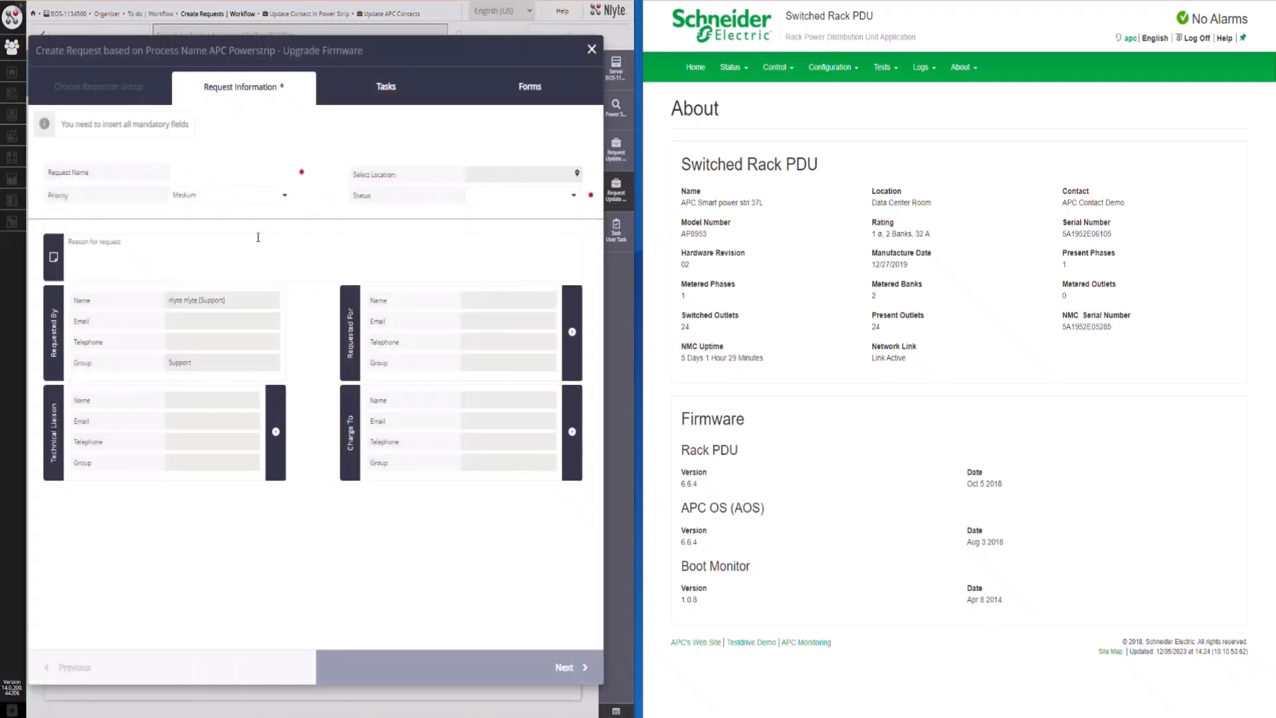
Name the request "UPDATE APC Firmware 1.0.9", set its status to Start and advance to the forms stage
click(232, 175)
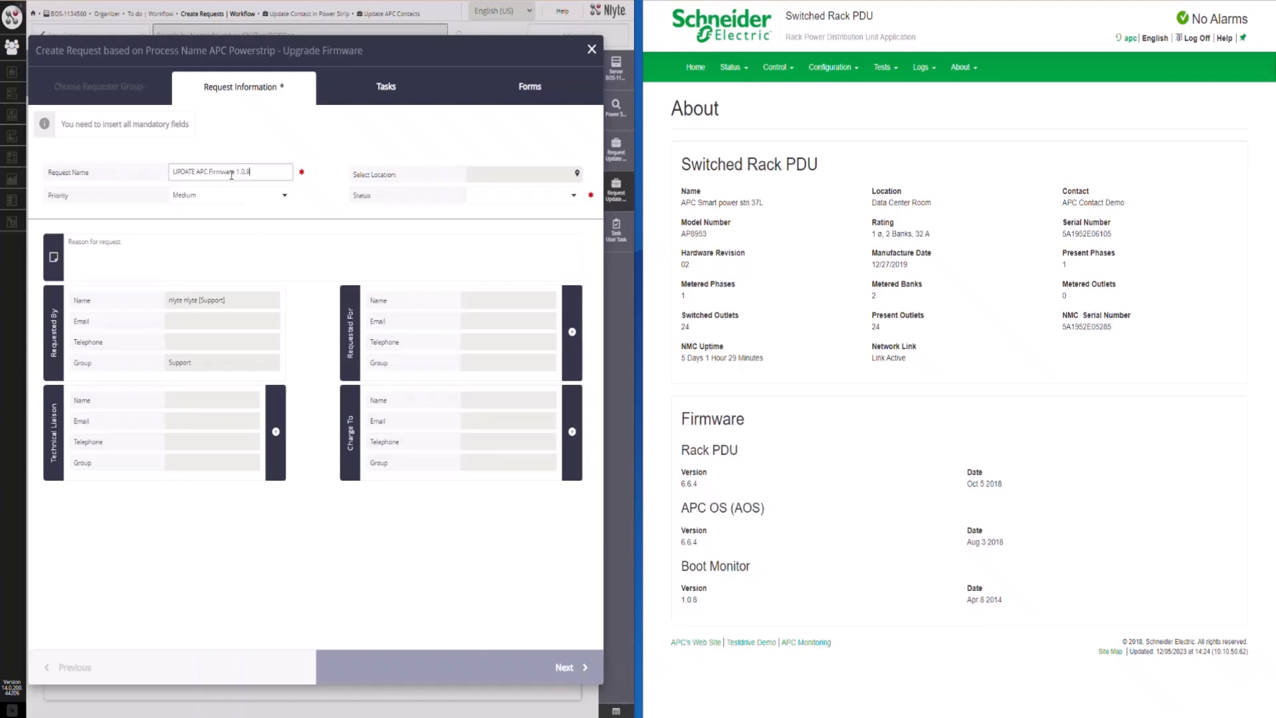
click(568, 196)
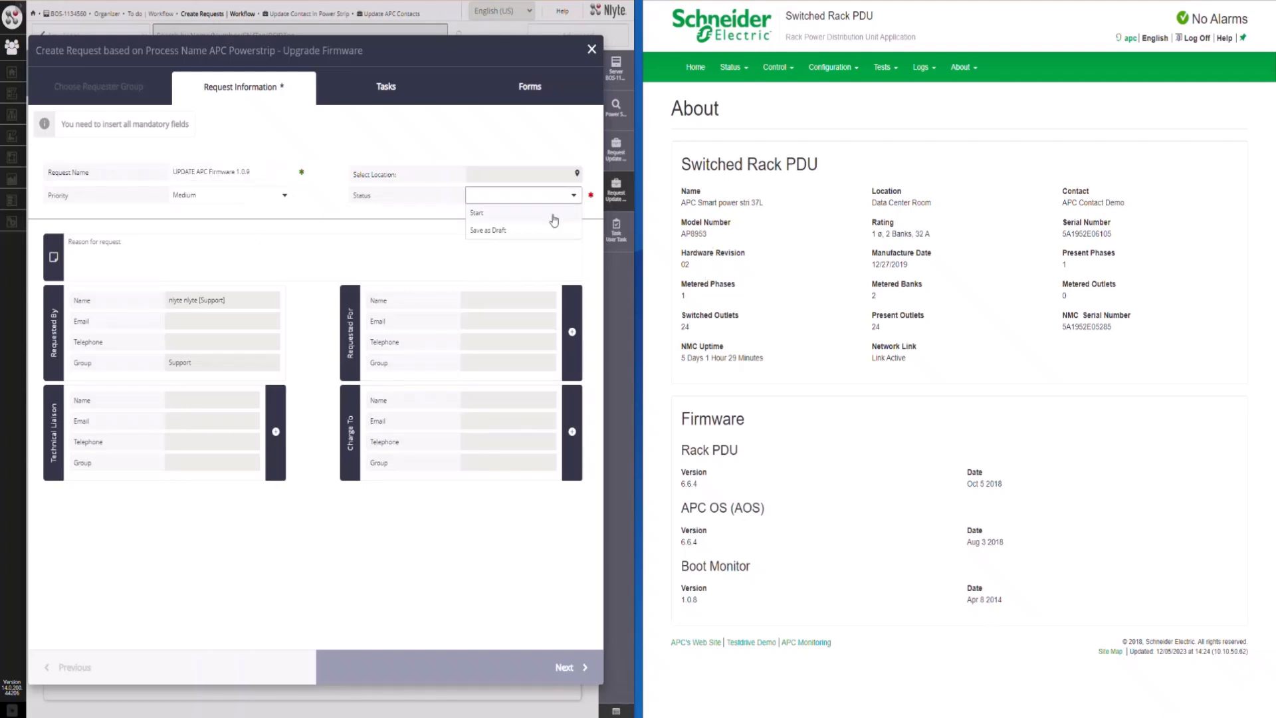
click(555, 218)
click(511, 664)
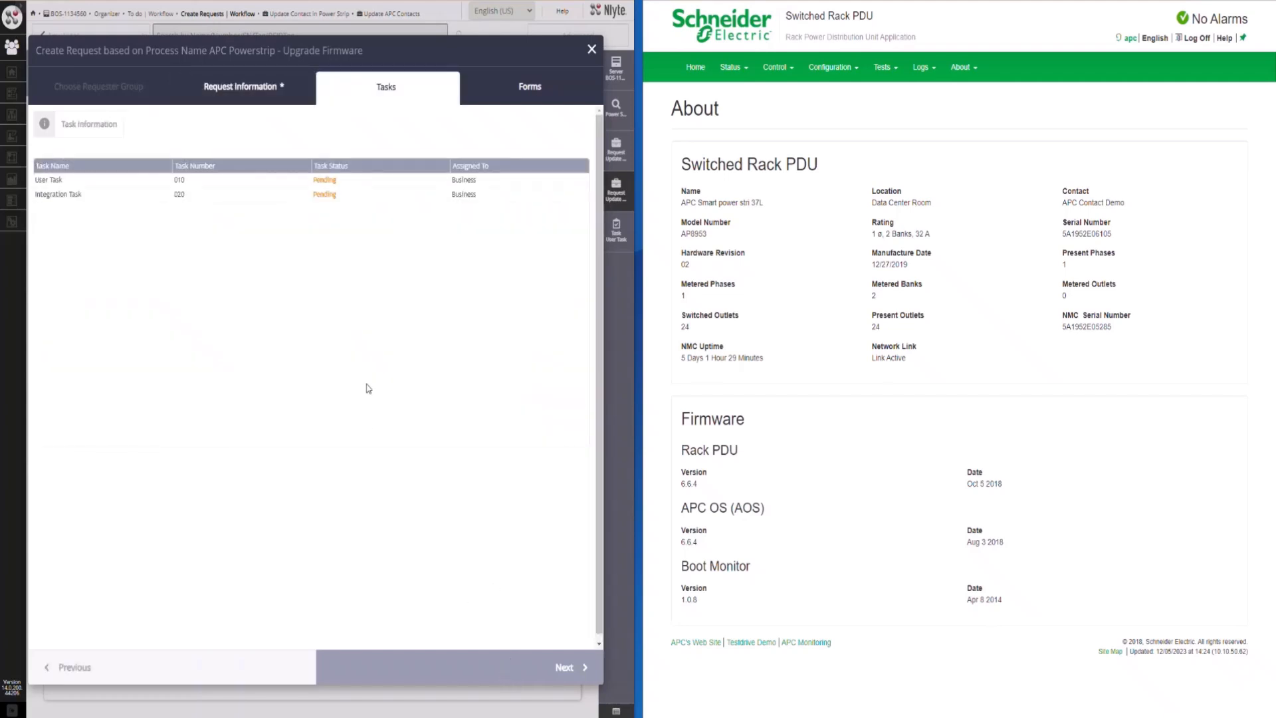
click(463, 670)
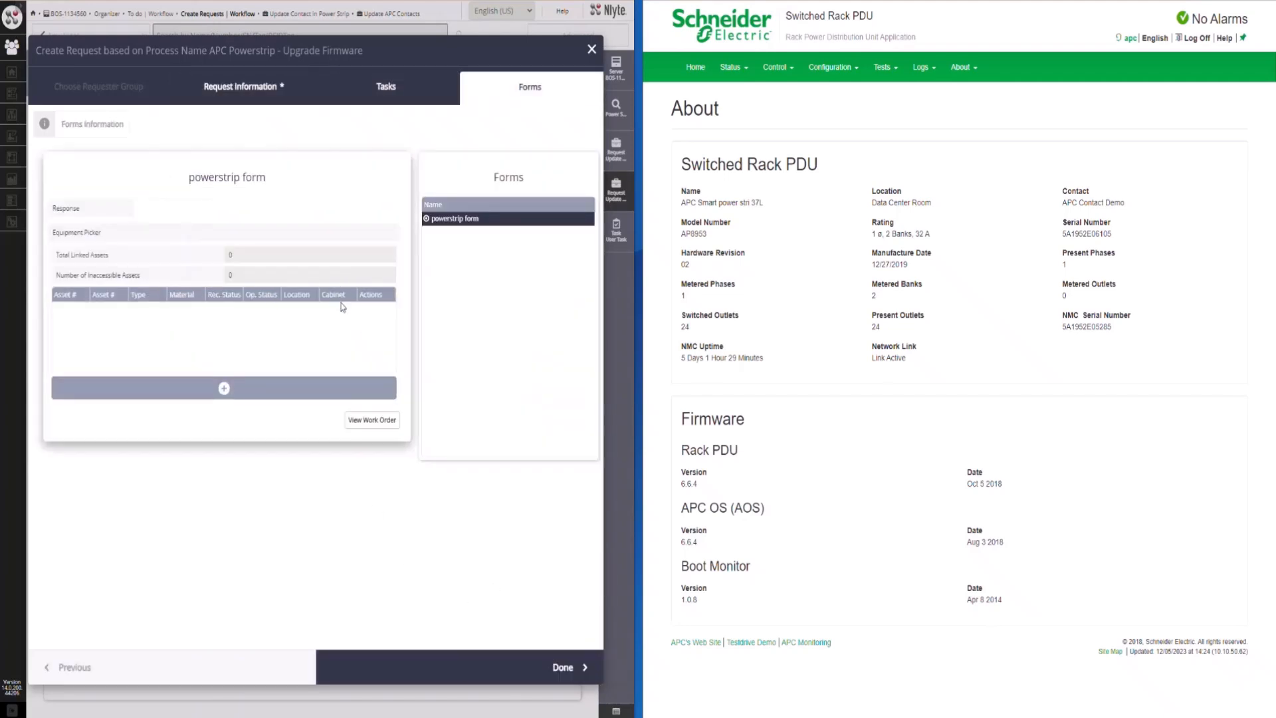
Add power strips 92, 91 and 196 to the powerstrip form's linked assets and finish creating the request
click(341, 388)
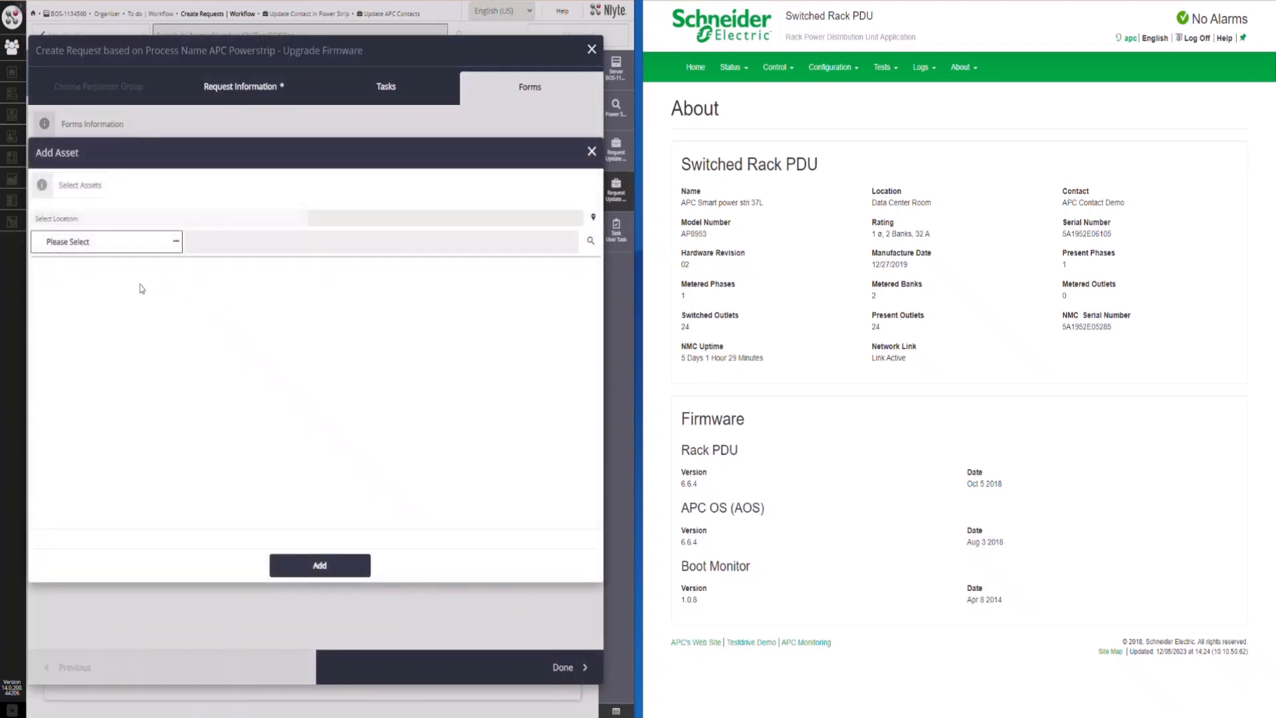
click(138, 242)
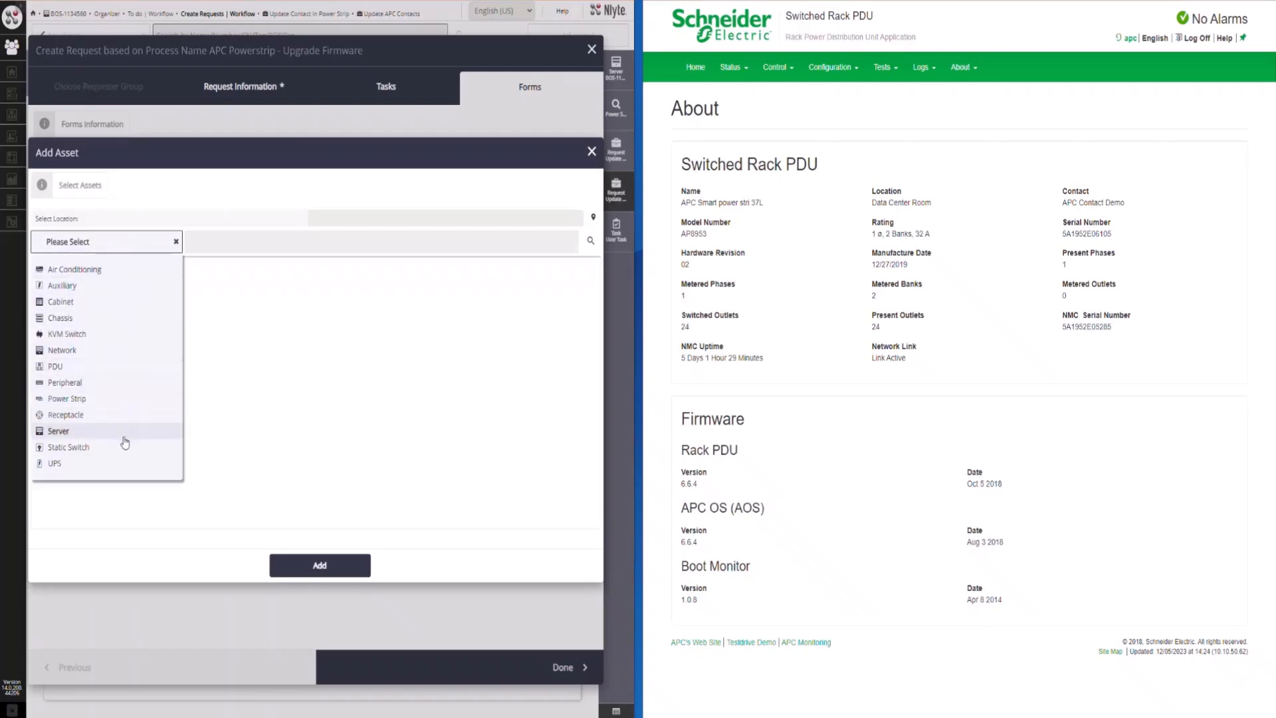
click(123, 399)
click(54, 278)
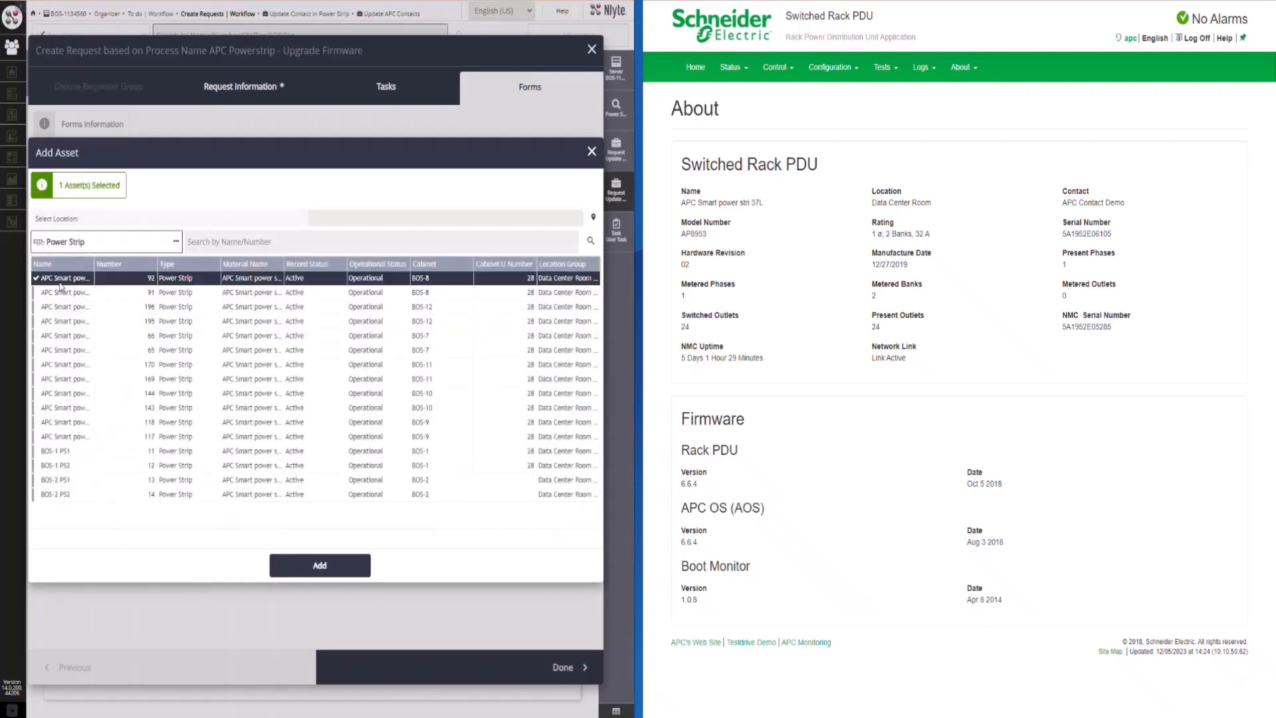
click(56, 292)
click(55, 306)
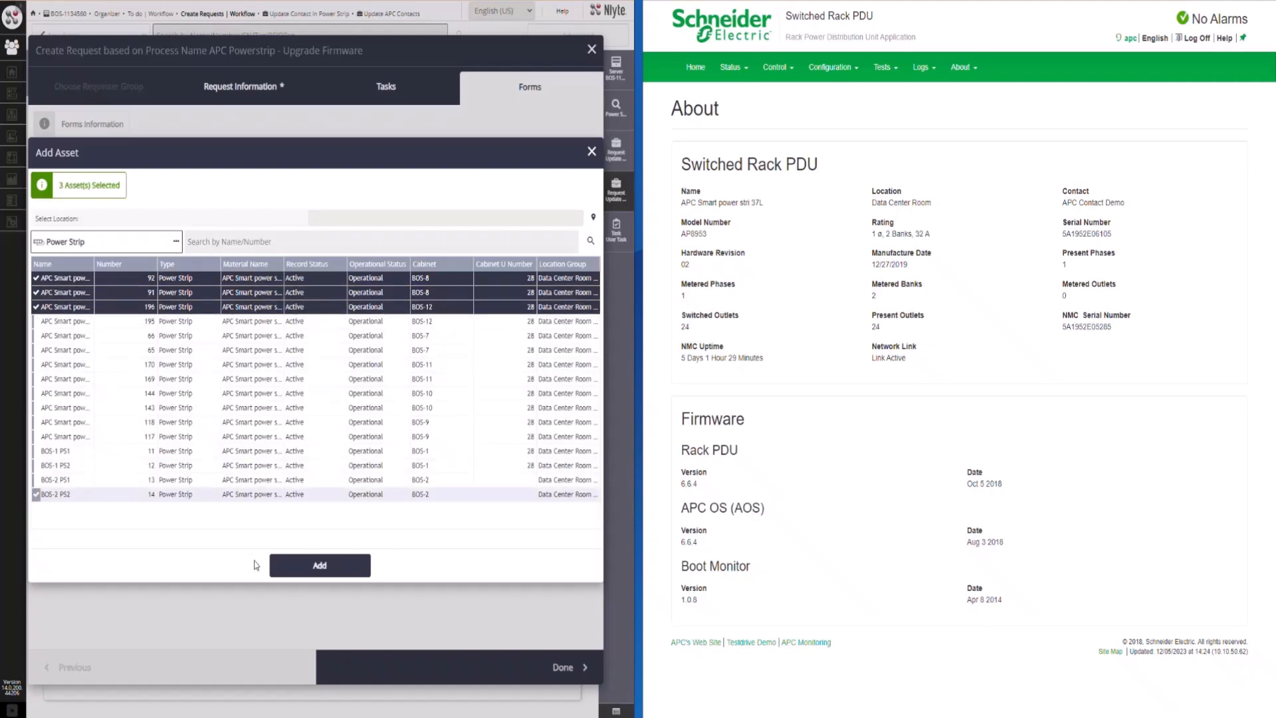
click(280, 572)
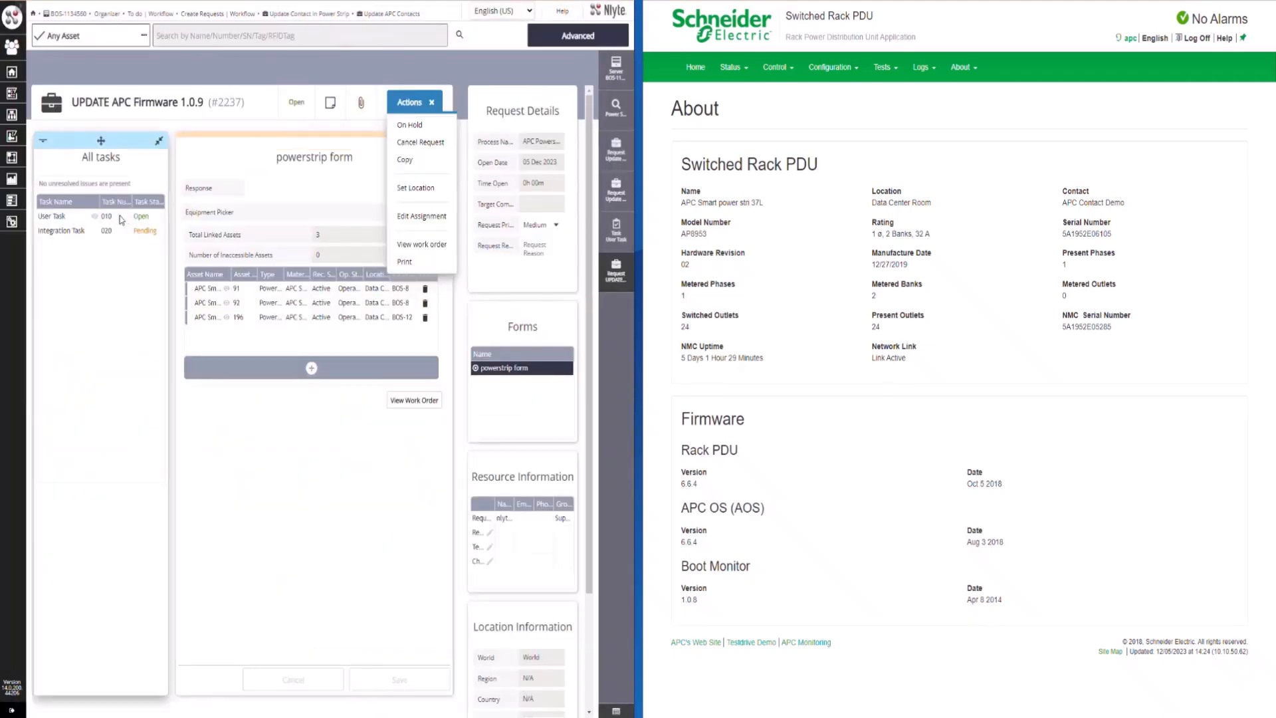
Open the firmware request's User Task (#010), assign it to the current user and mark it complete
click(95, 217)
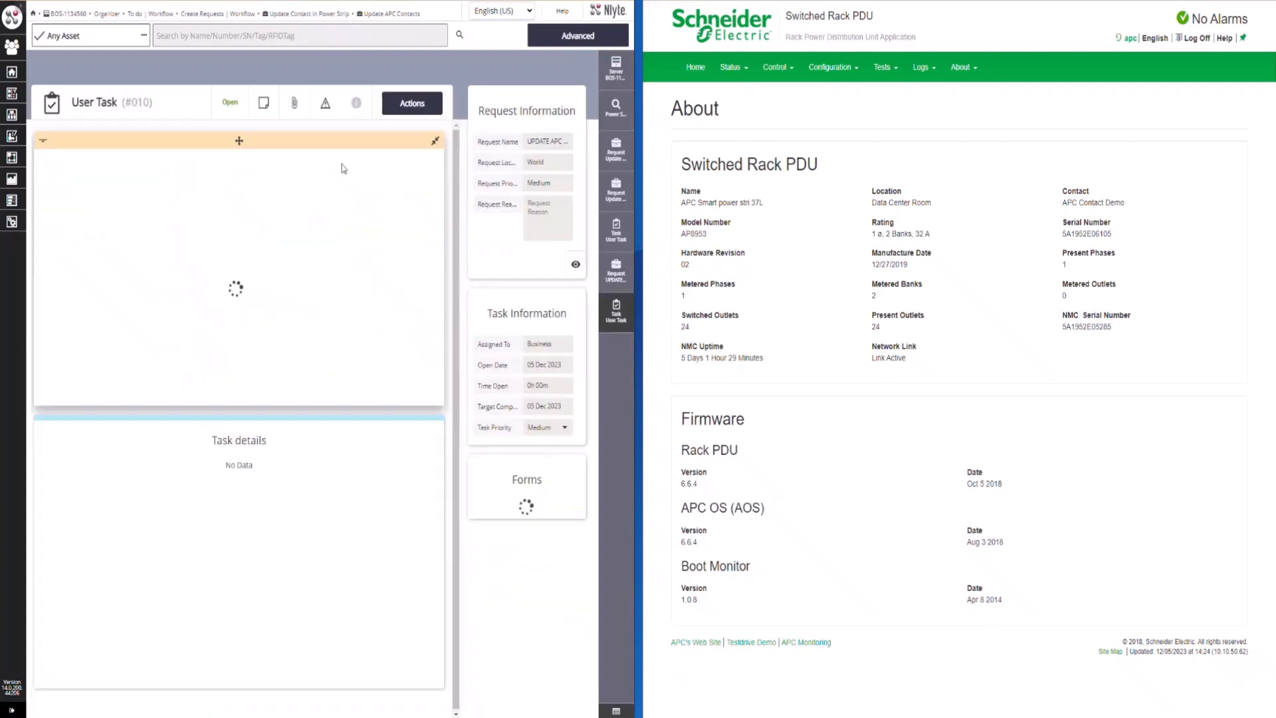
click(427, 108)
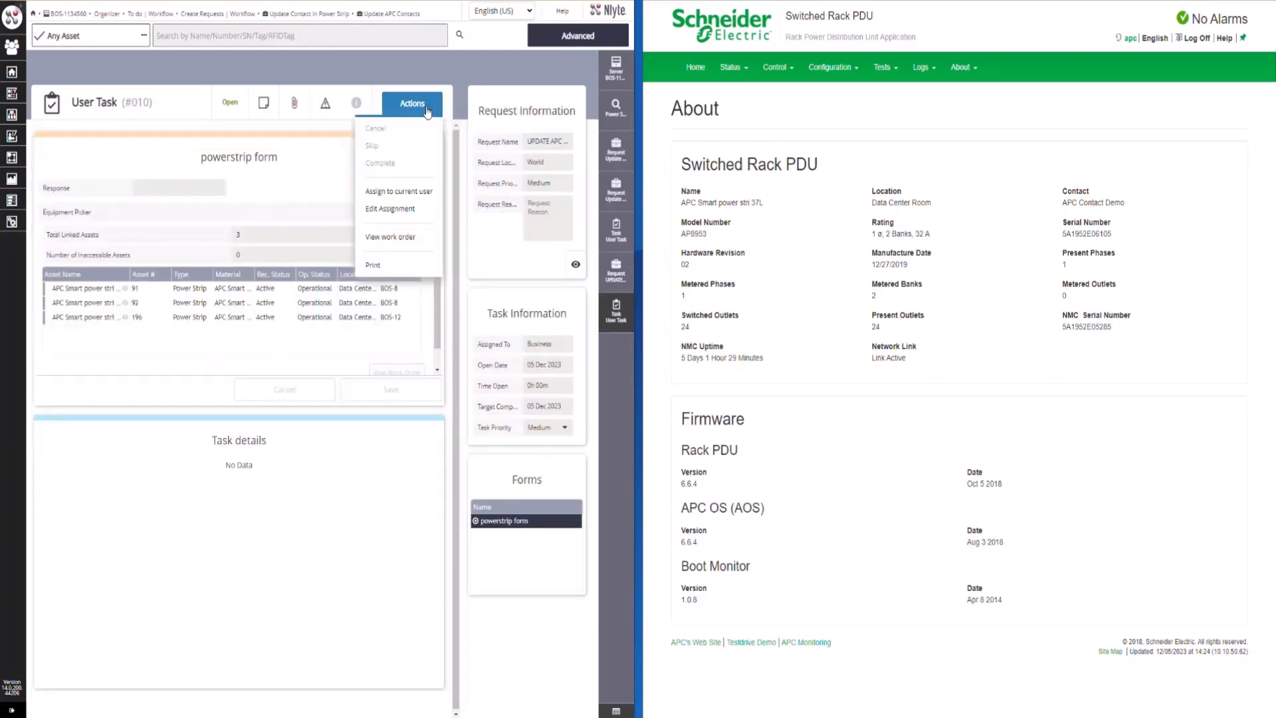
click(426, 194)
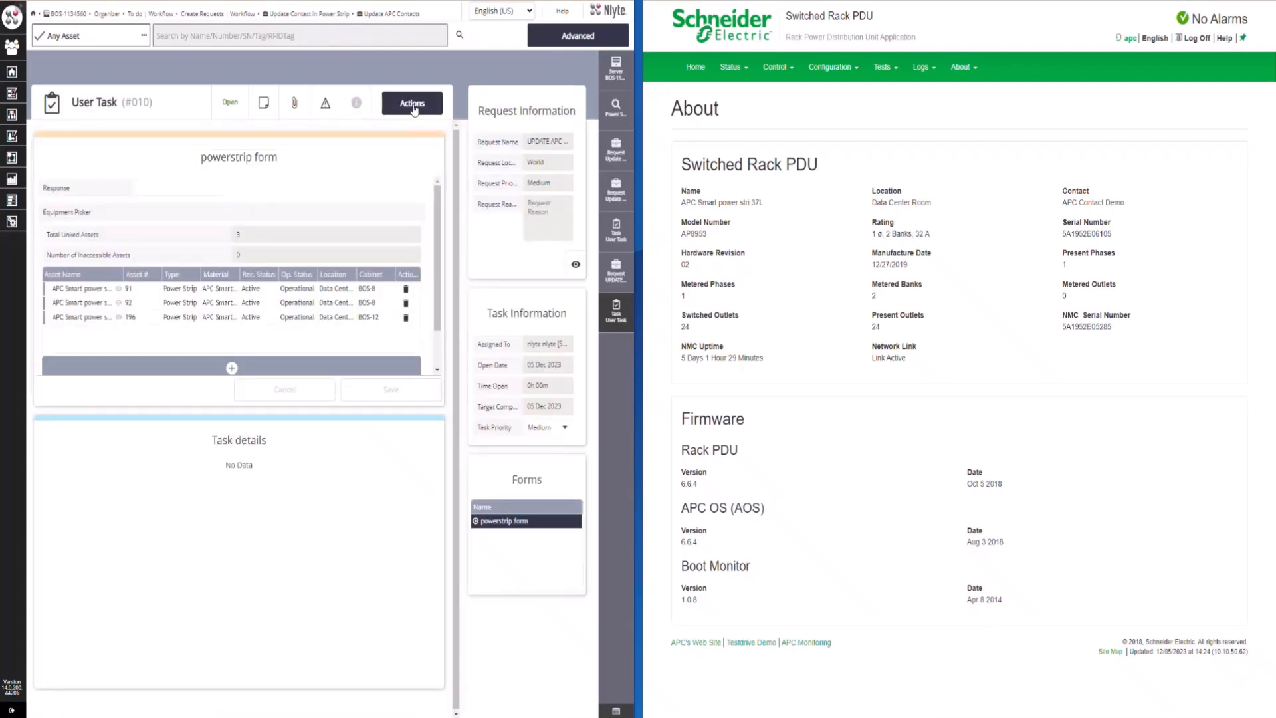
click(413, 107)
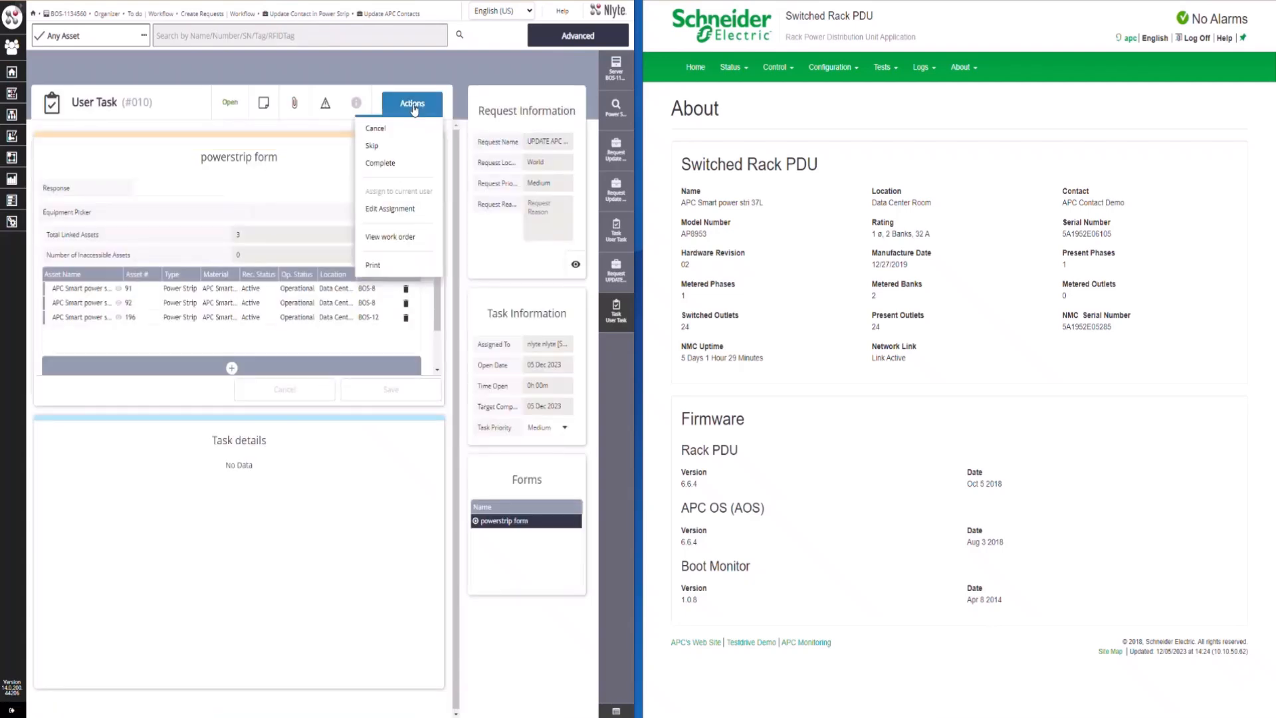
click(398, 164)
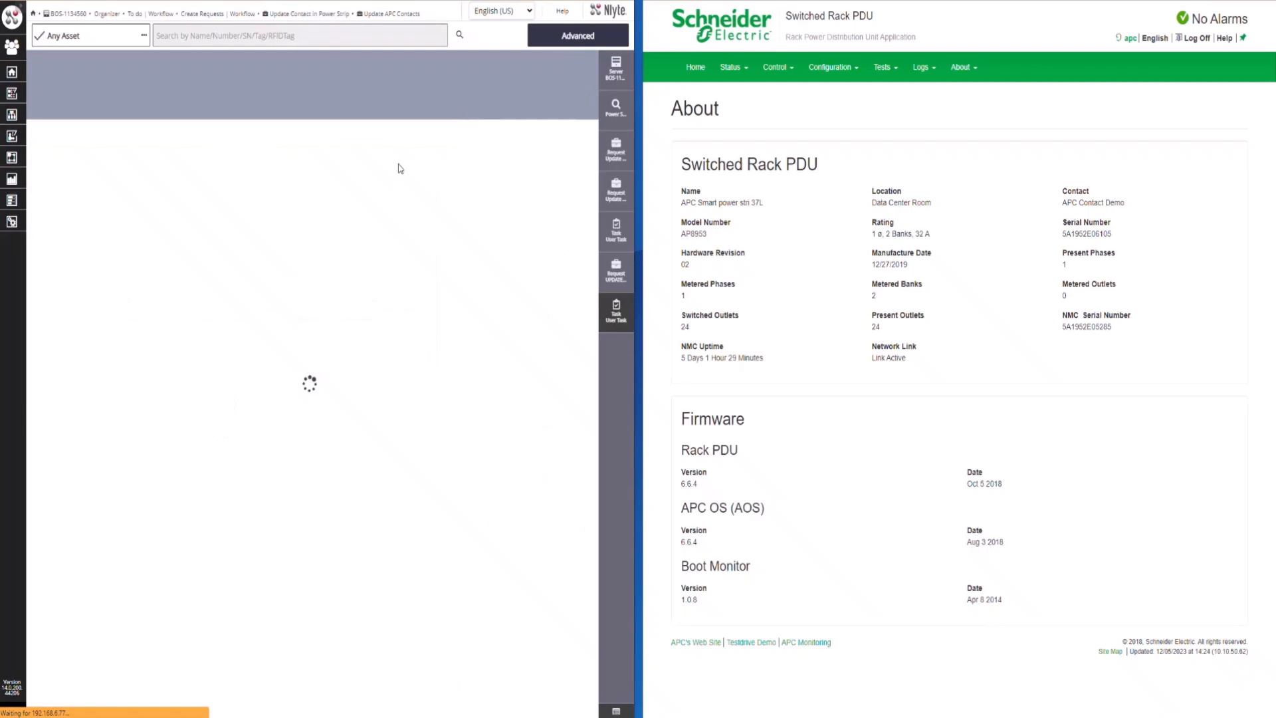
From the power strip search results, open asset 92, view its APC Smart power strip material record and look at the attachments
click(616, 108)
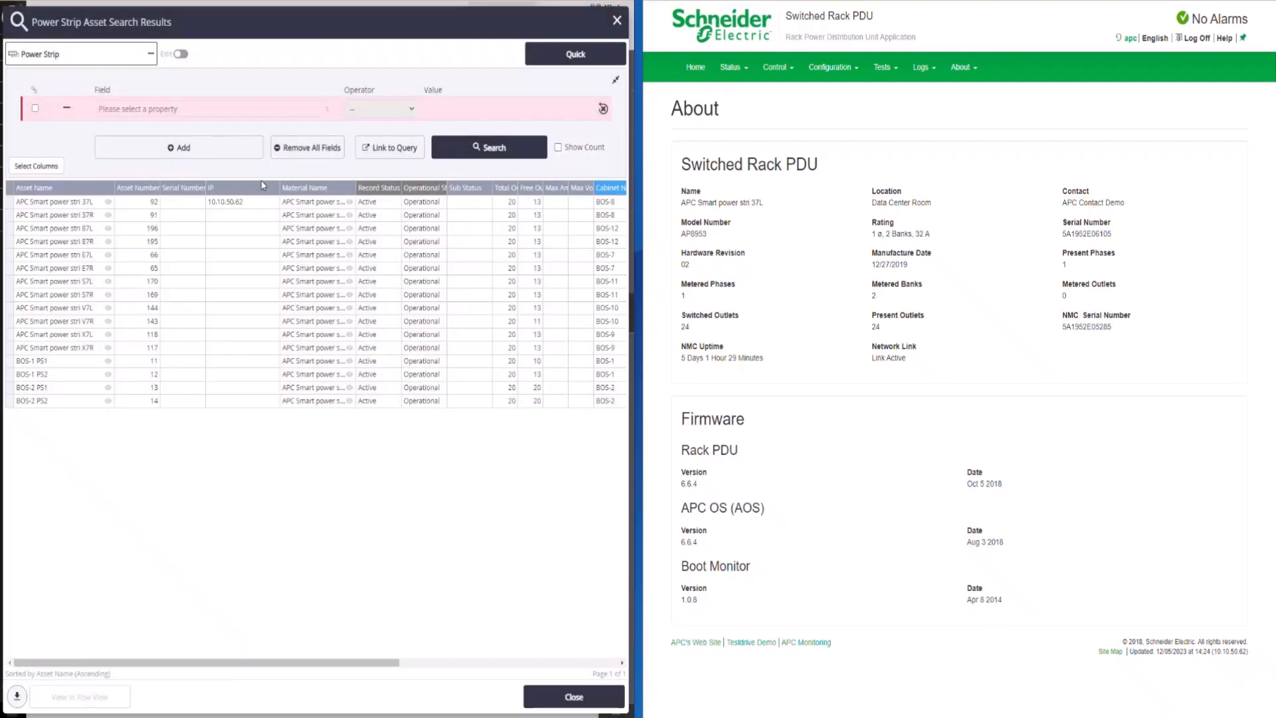
click(107, 202)
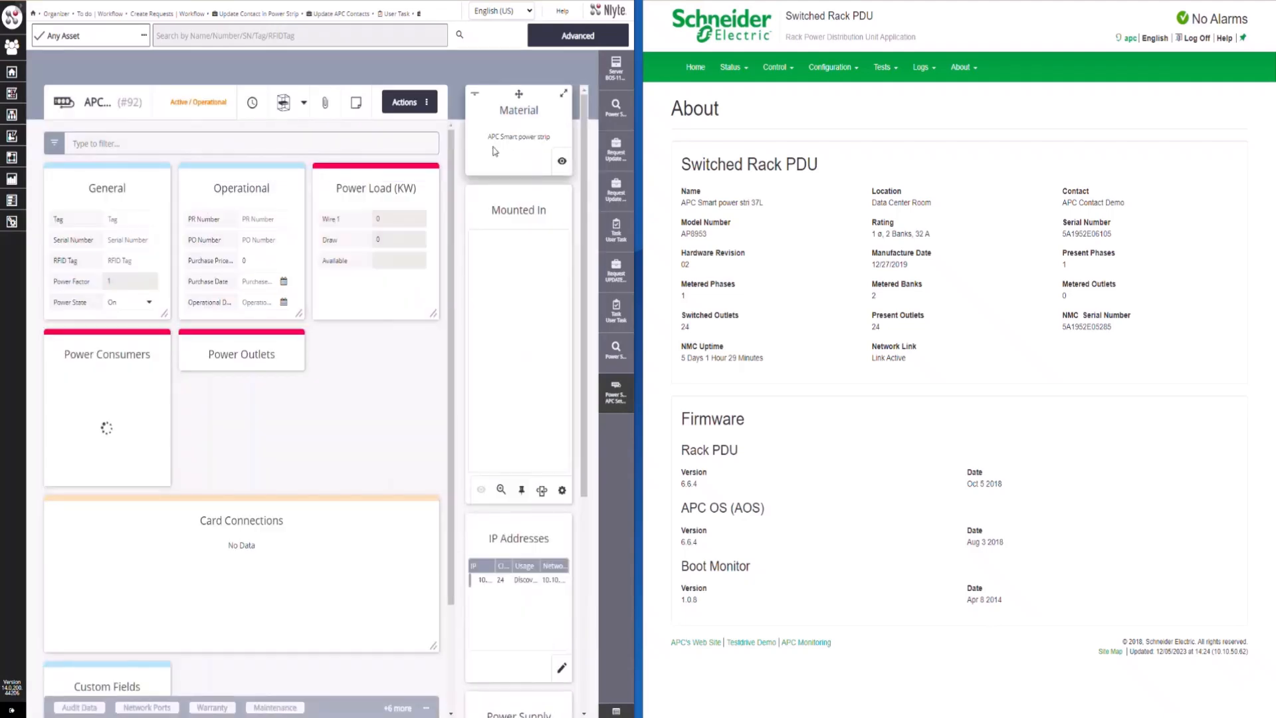
click(562, 161)
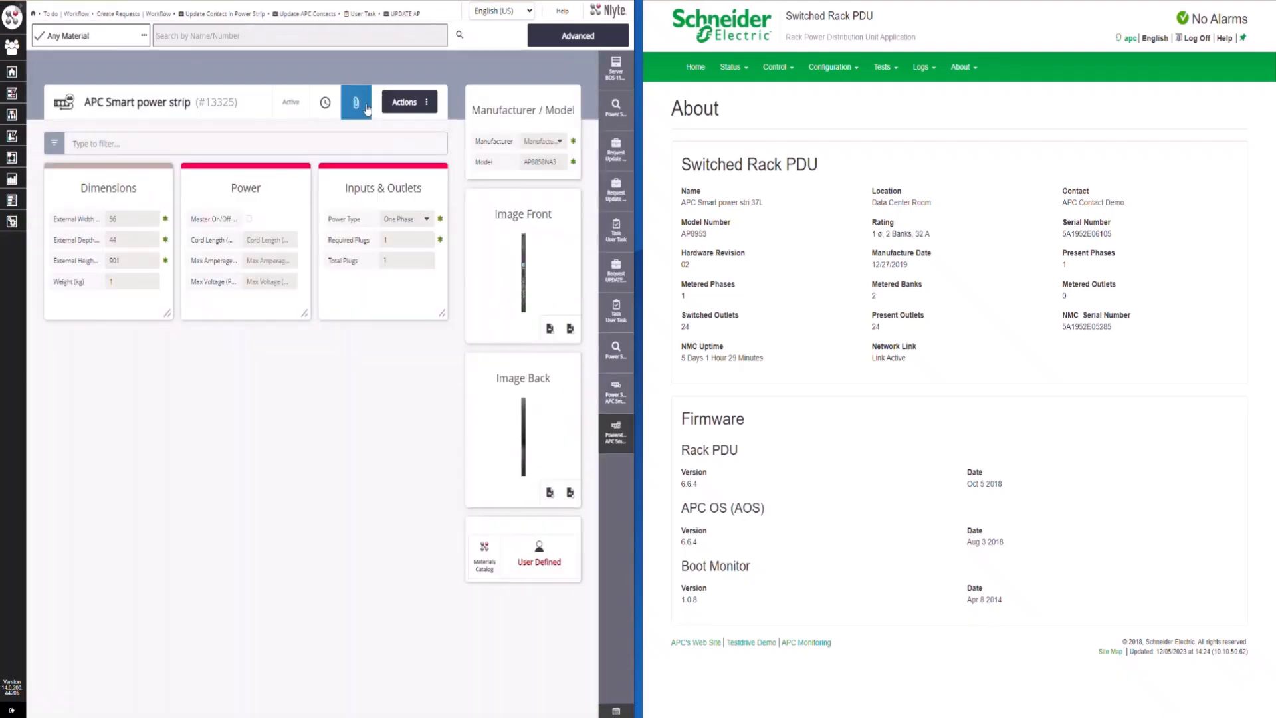
click(356, 103)
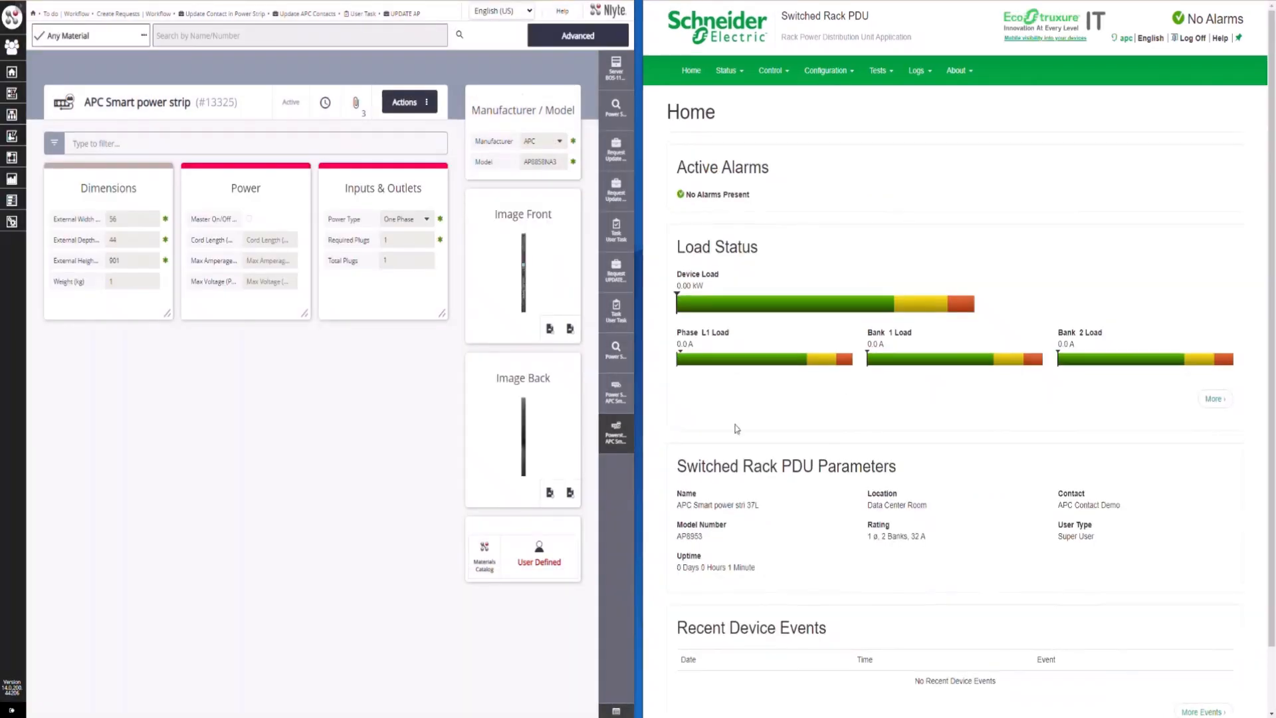
Review the rack PDU's Home page, then check the contact and the Boot Monitor firmware version on its About page
scroll(737, 429, down, 1)
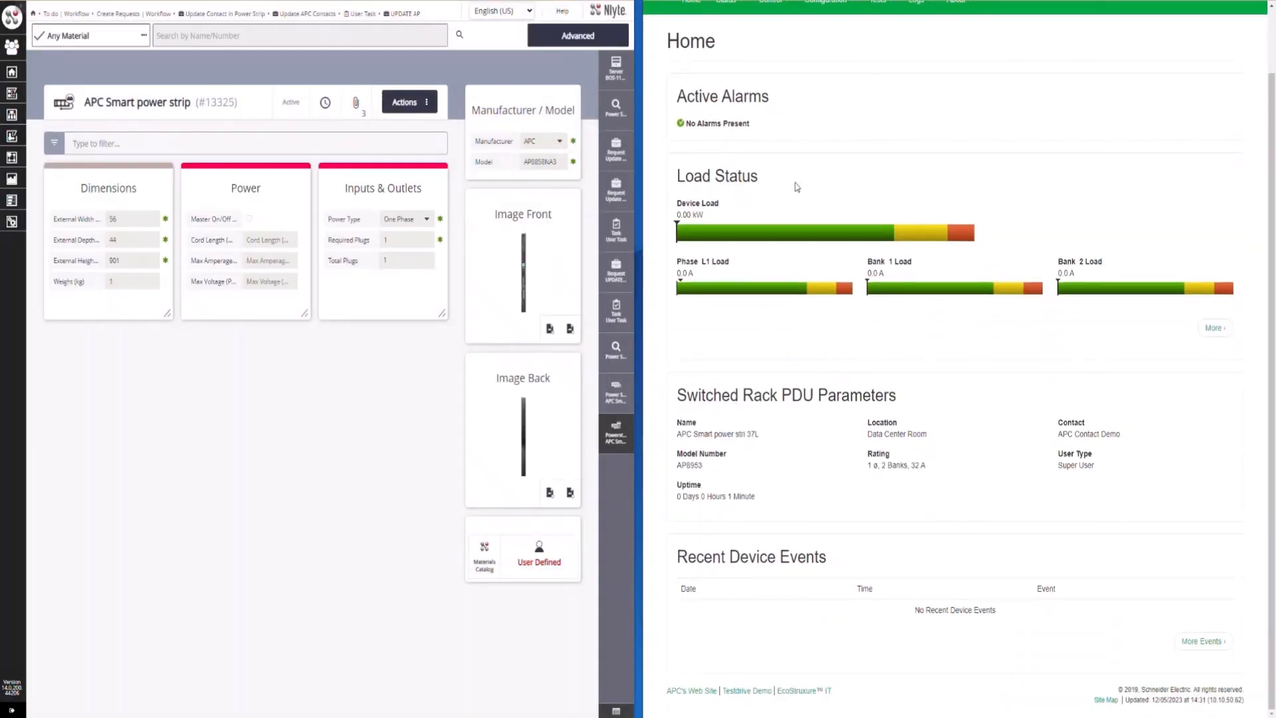
scroll(860, 178, up, 1)
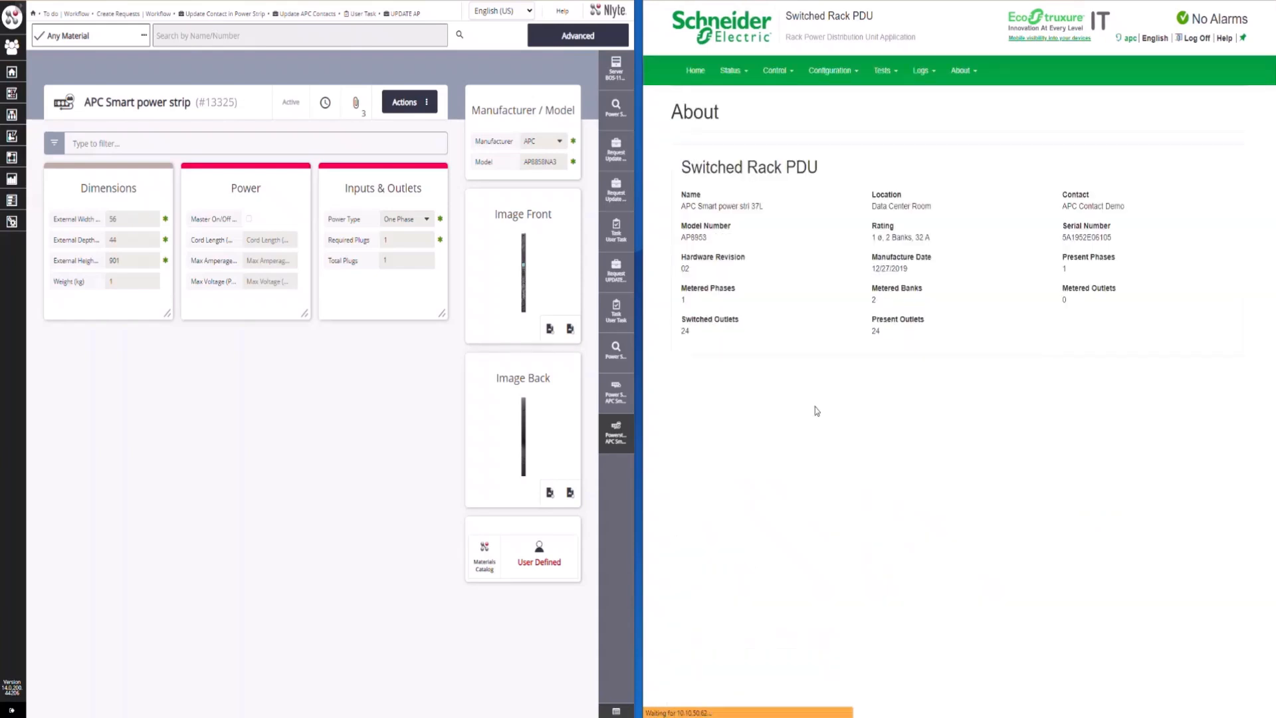
drag(1064, 192, 1132, 211)
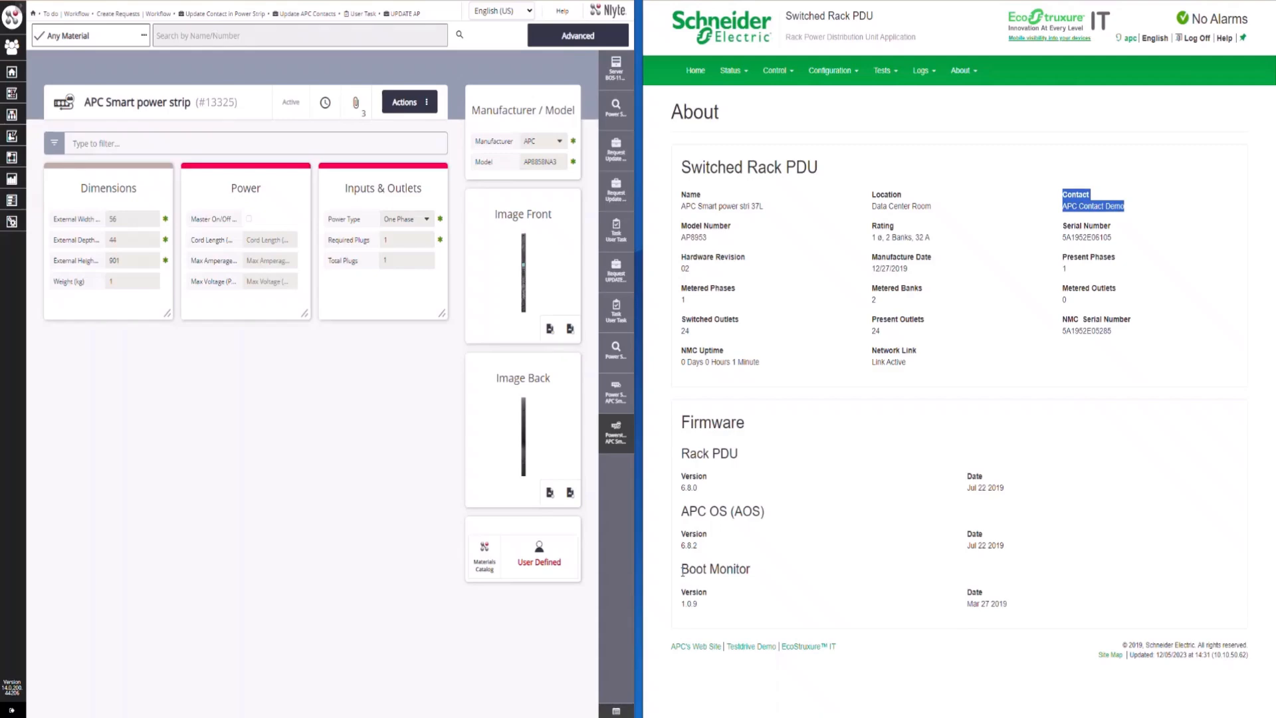
drag(681, 570, 721, 610)
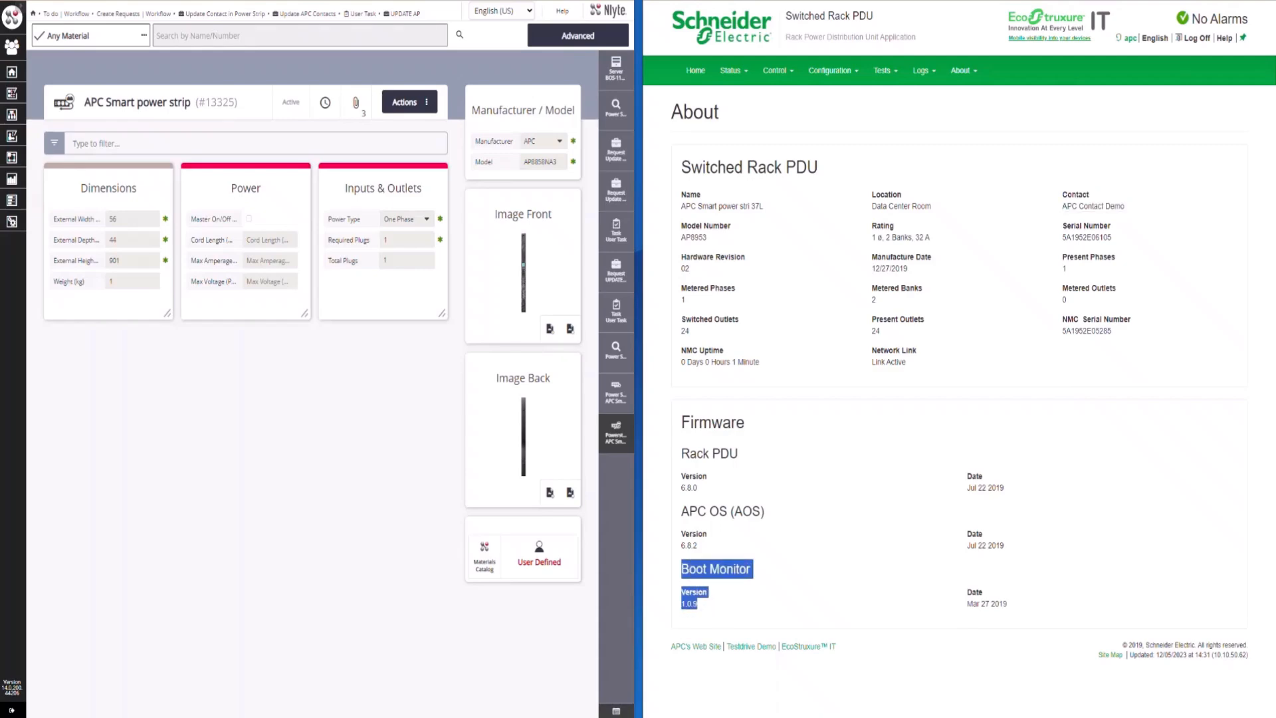